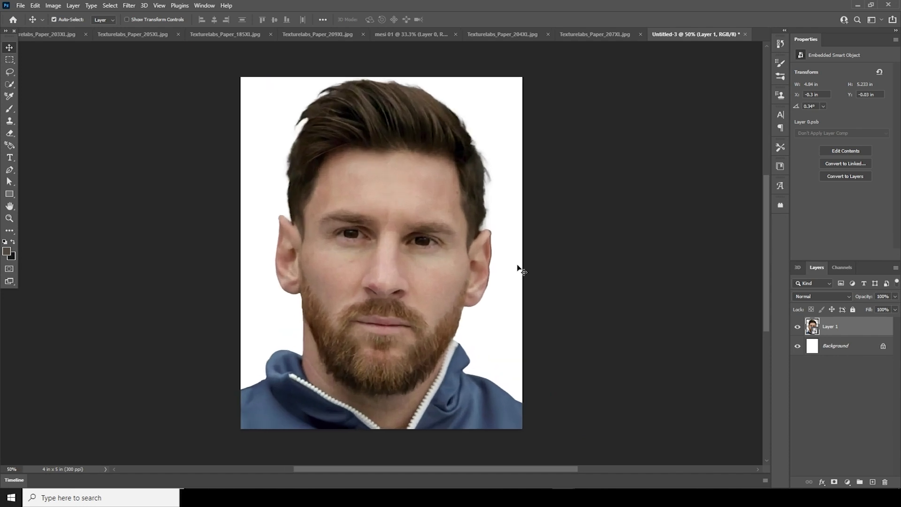
- Rotate the portrait layer slightly to an angle of -0.39°
key("ctrl+t")
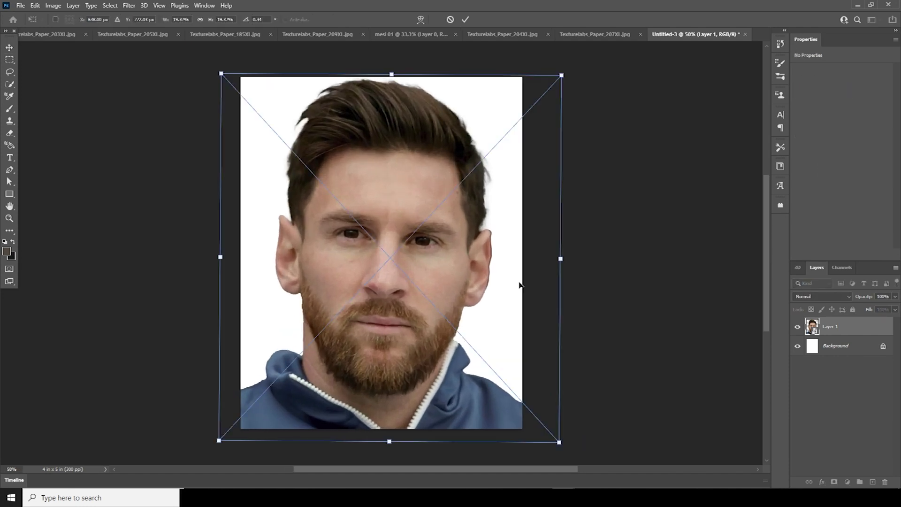
key("ctrl+minus")
left_click_drag(550, 226, 550, 221)
key("Return")
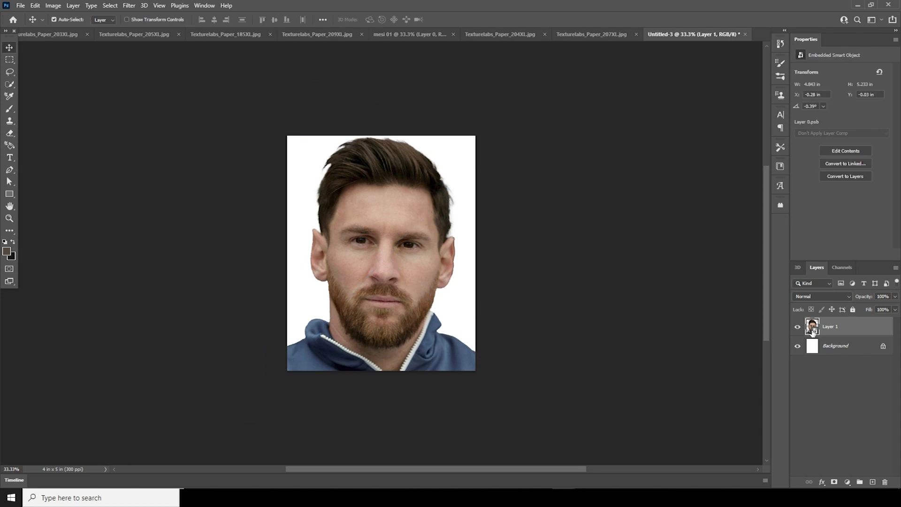
- Start a Camera Raw filter on the portrait layer and set Texture to +61 and Clarity to +84
left_click(129, 6)
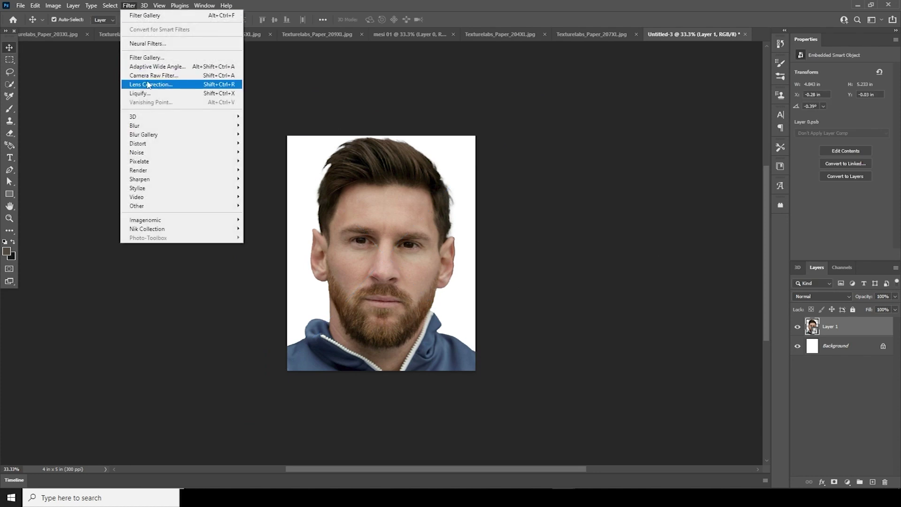
left_click(160, 76)
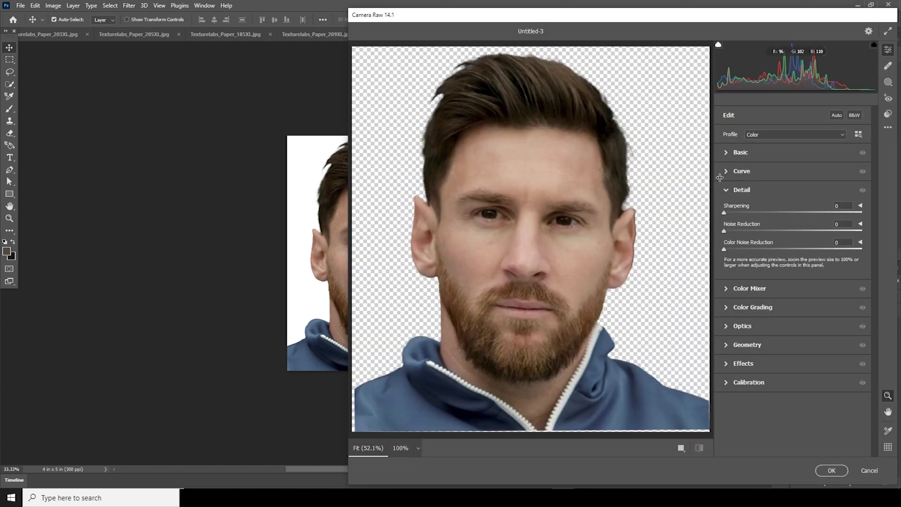
left_click(740, 153)
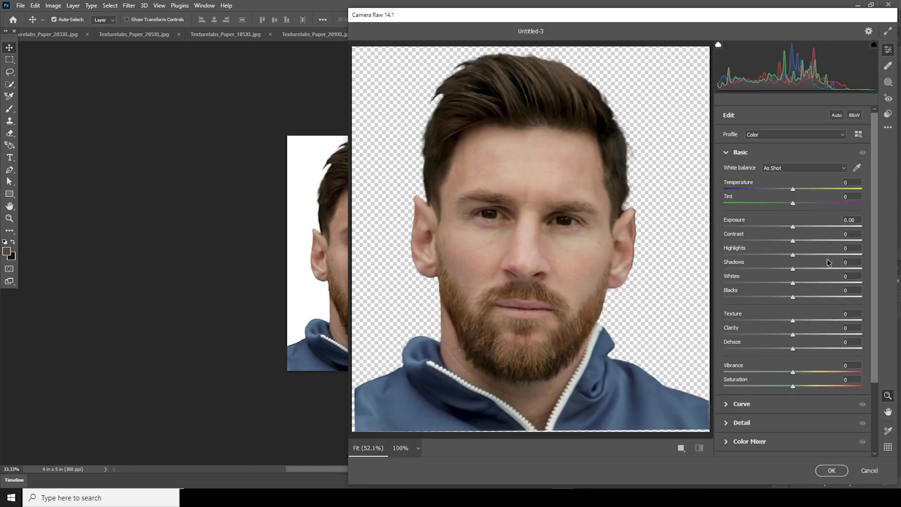
left_click(850, 334)
left_click(834, 321)
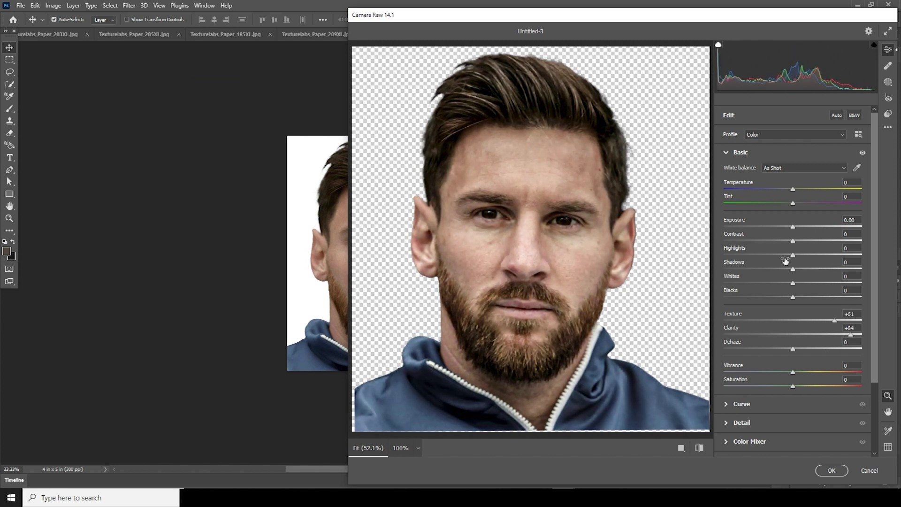
- Set Highlights to -87, Shadows to +40 and Saturation to -100, and lower Vibrance to its minimum
left_click(735, 255)
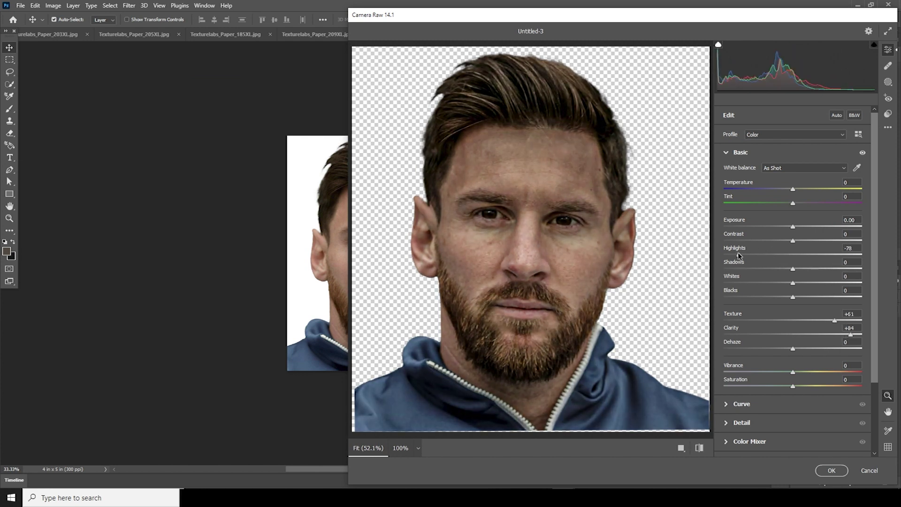
left_click(821, 268)
left_click_drag(803, 388, 693, 388)
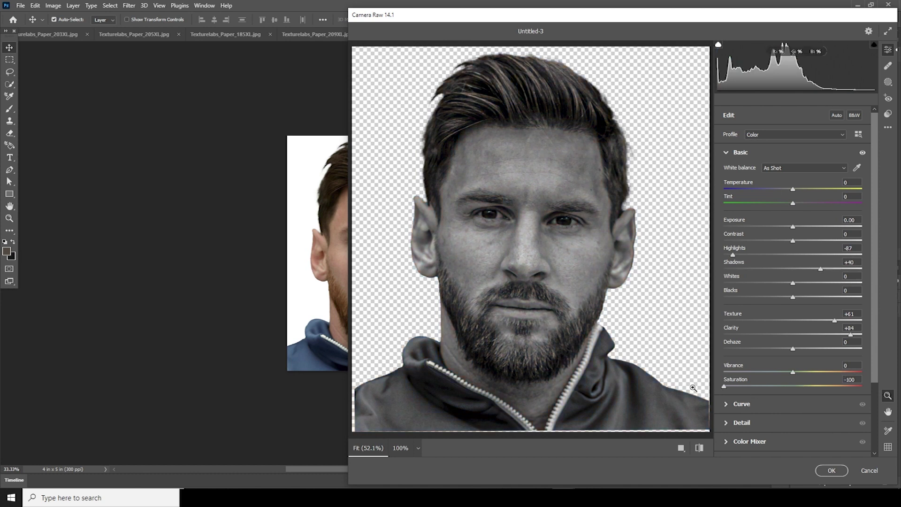
left_click_drag(793, 372, 684, 377)
- Set Noise Reduction to 19 and Color Noise Reduction to 29, and apply the Camera Raw filter
left_click_drag(875, 286, 870, 386)
left_click(730, 337)
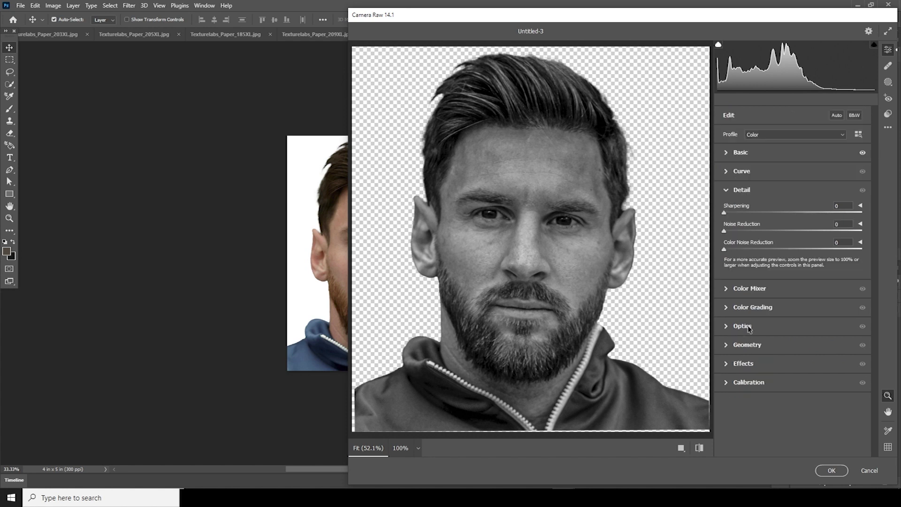
left_click(752, 232)
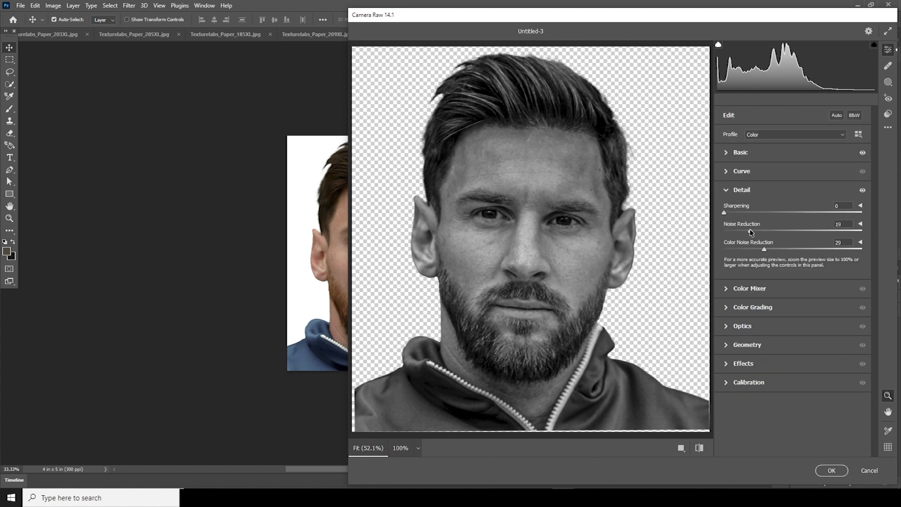
left_click(831, 470)
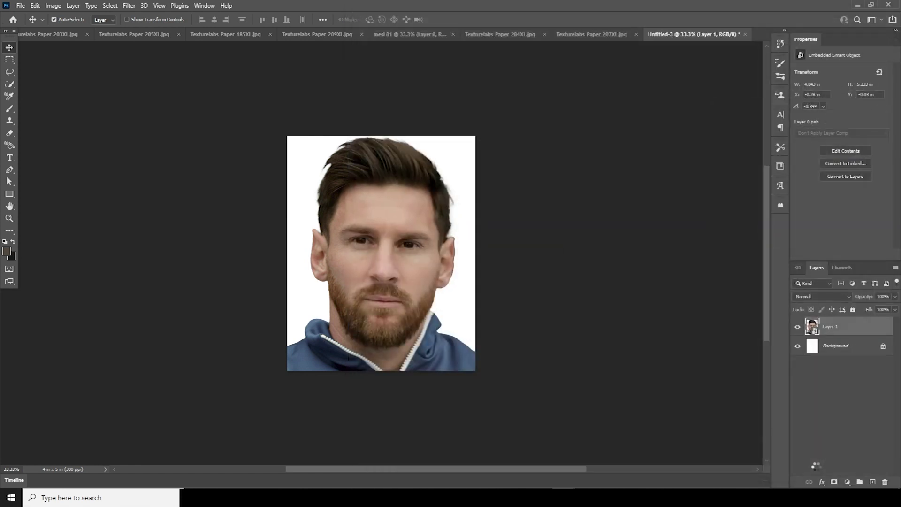
- Add a Solid Color fill layer directly above the Background layer in dark grey 212020
left_click(823, 375)
left_click(848, 482)
left_click(841, 318)
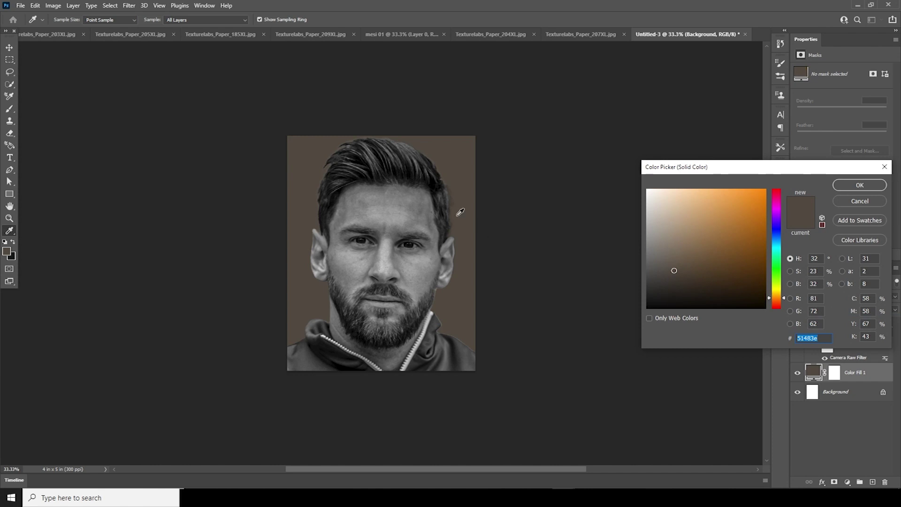
left_click(442, 174)
left_click(650, 288)
left_click_drag(651, 289, 650, 293)
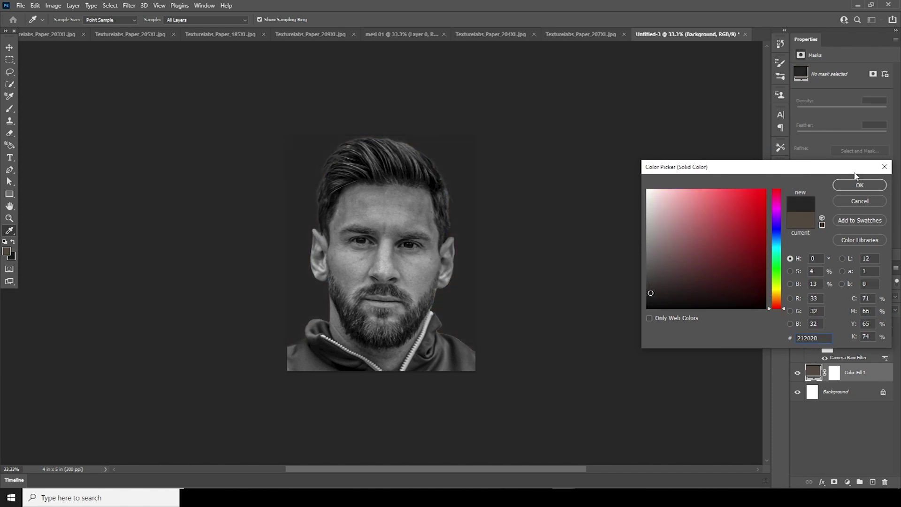
left_click(851, 186)
- Apply Oil Paint to the portrait layer with Stylization 10, Cleanliness 10, Scale 5.7, Bristle Detail 4.1 and Lighting off
left_click(812, 332)
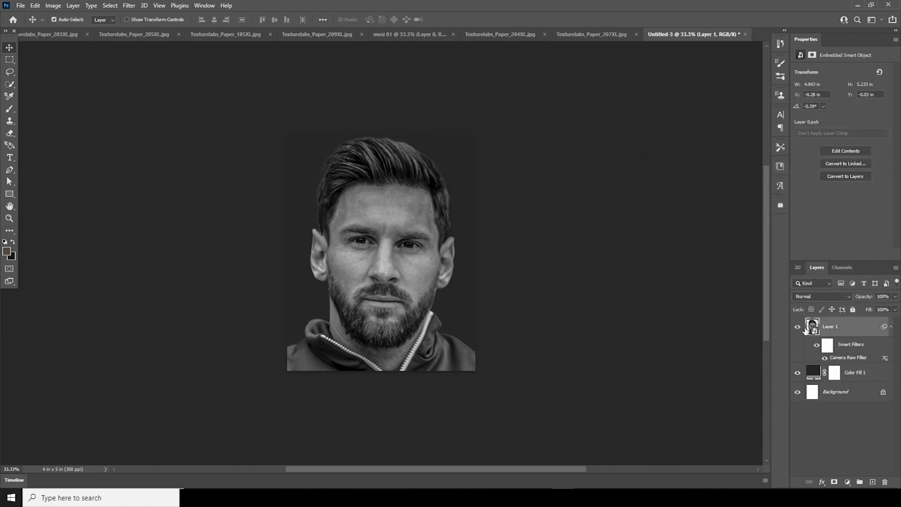
left_click(130, 6)
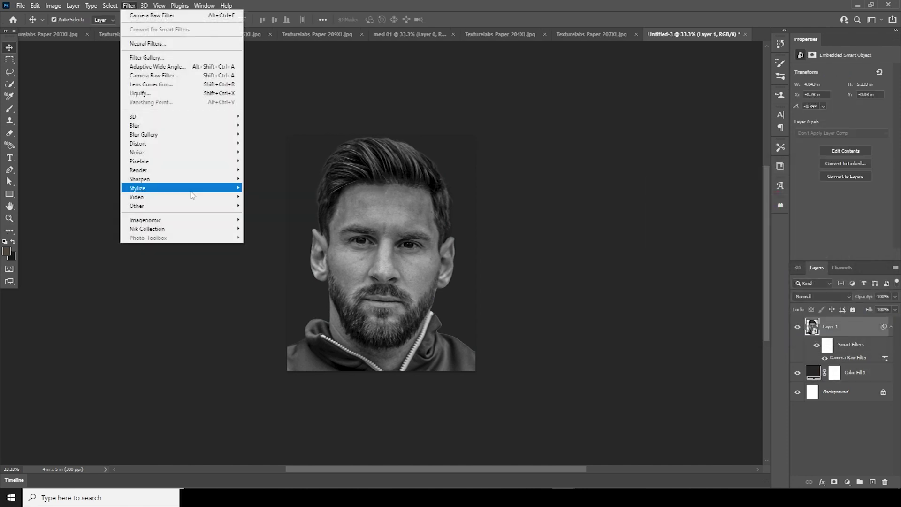
mouse_move(181, 190)
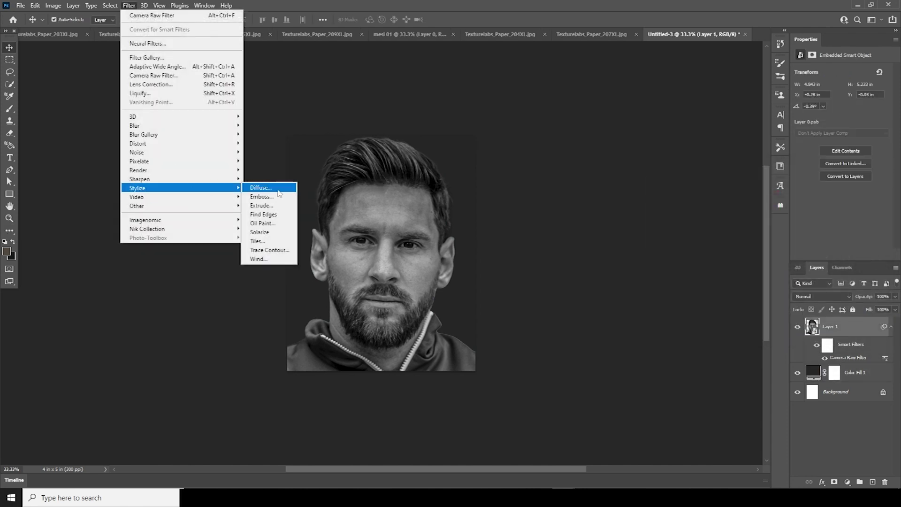
left_click(270, 225)
left_click(525, 189)
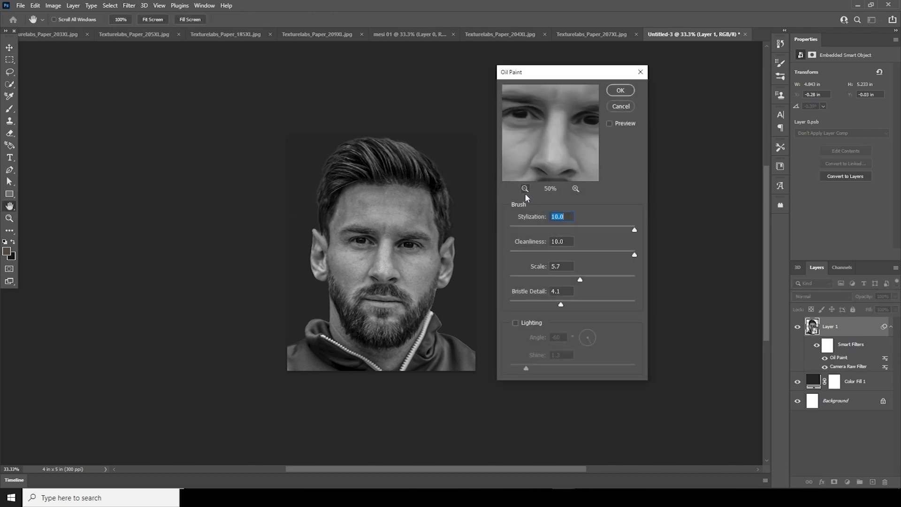
left_click(634, 255)
left_click(516, 323)
left_click(515, 323)
left_click(623, 94)
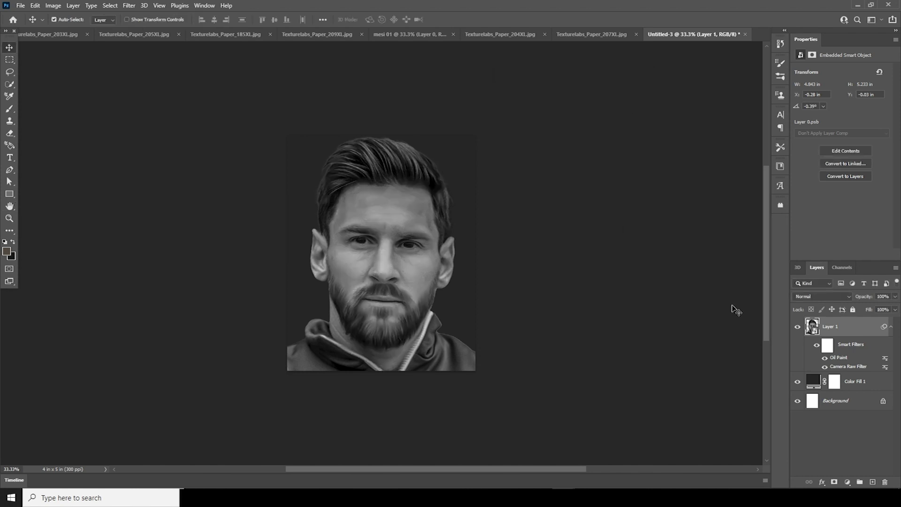
- Apply the Filter Gallery's Cutout effect to the portrait layer with Number of Levels 4 and Edge Simplicity 5
left_click(130, 5)
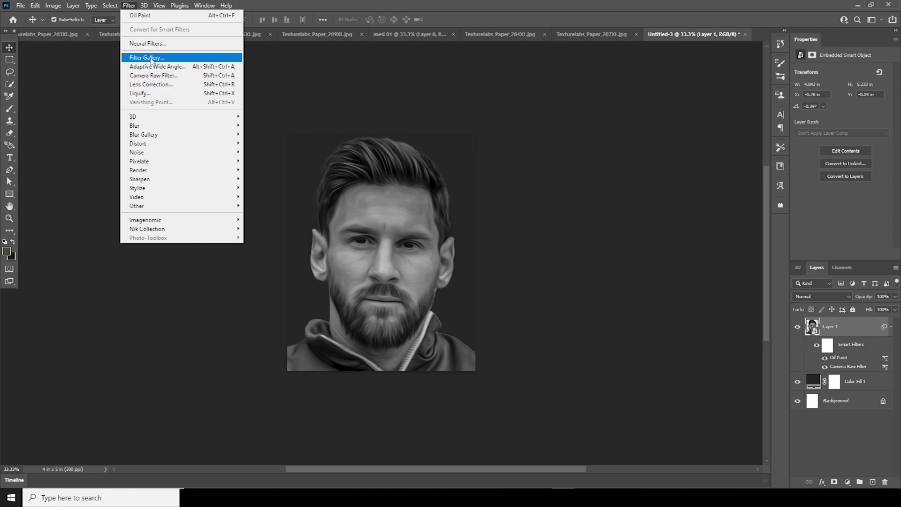
left_click(150, 58)
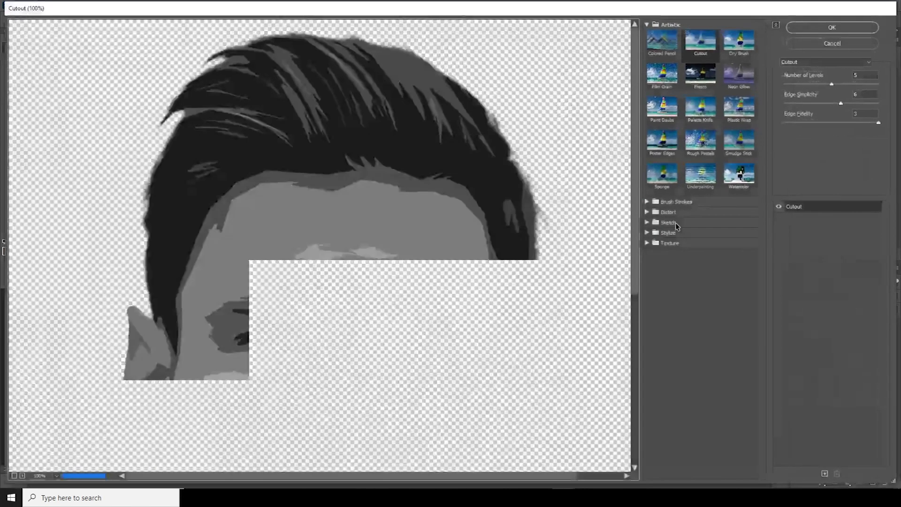
key("ctrl+minus")
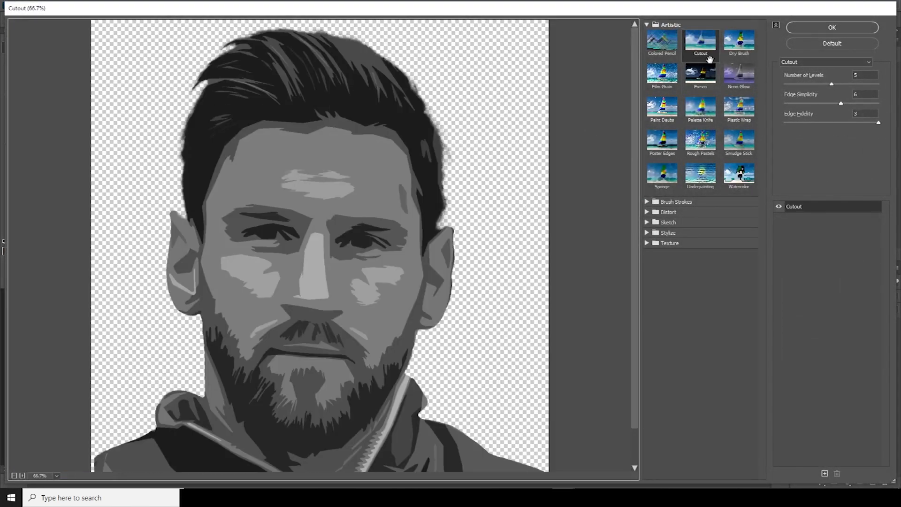
left_click(671, 24)
left_click(657, 26)
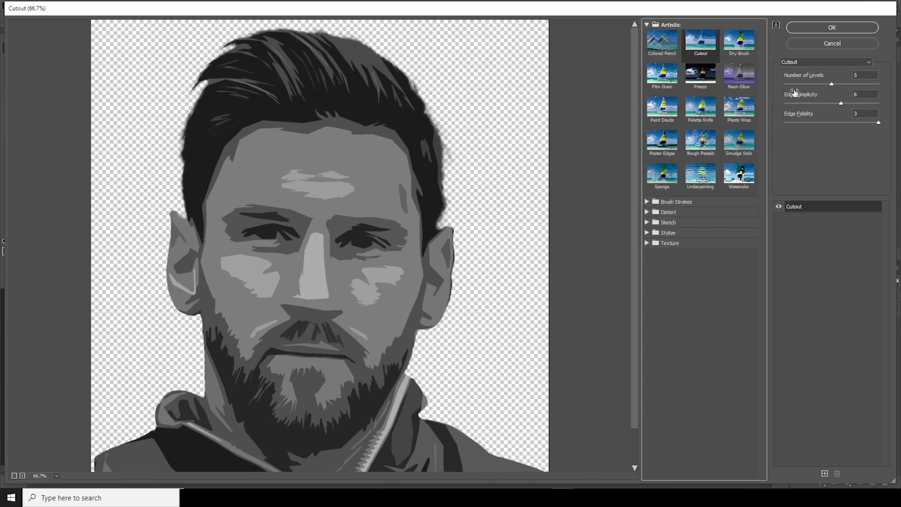
left_click(867, 74)
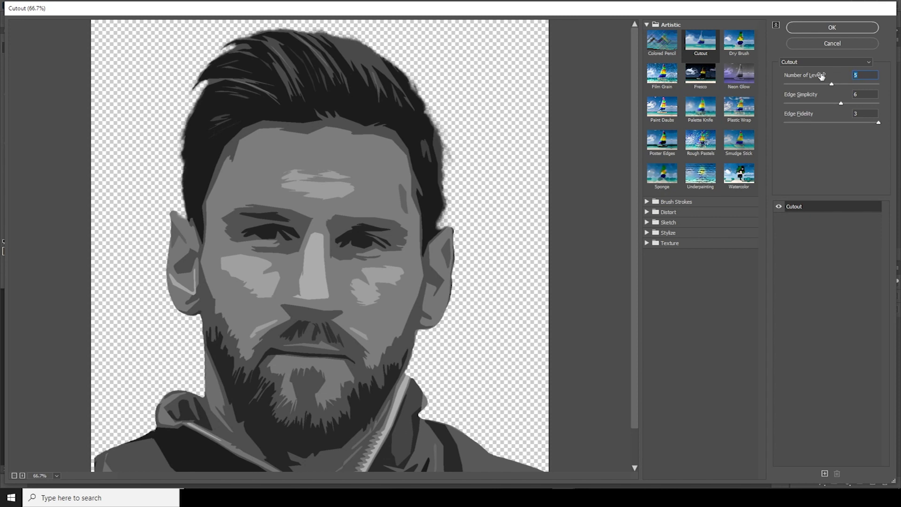
type("4")
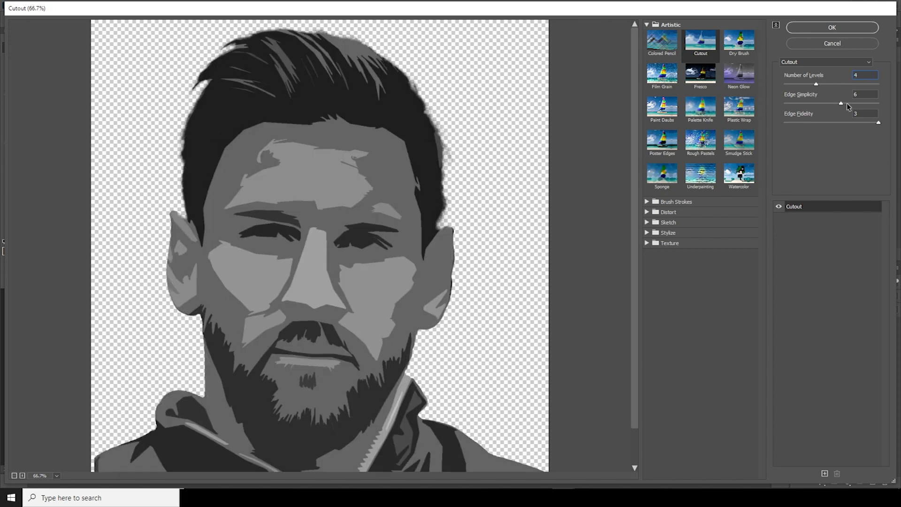
left_click_drag(841, 103, 831, 103)
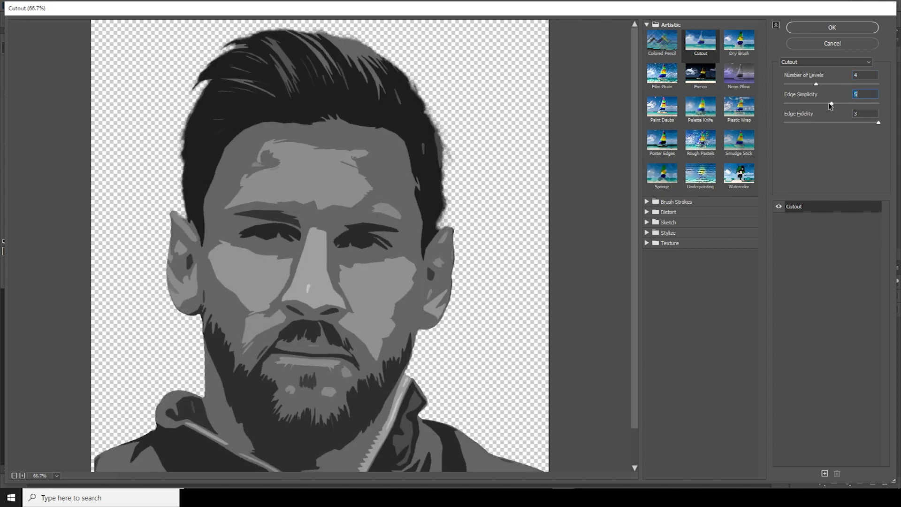
left_click(840, 116)
left_click(836, 29)
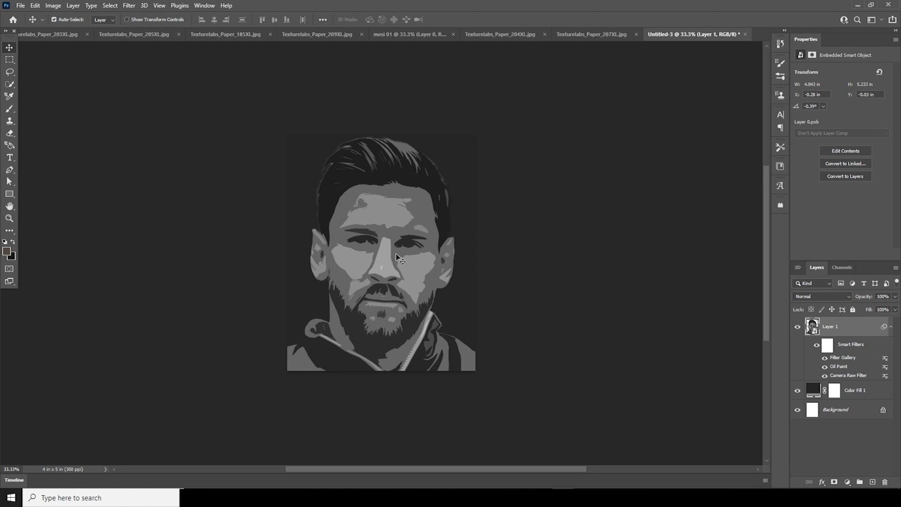
- Add a Gradient Map adjustment layer above the portrait layer
left_click(848, 482)
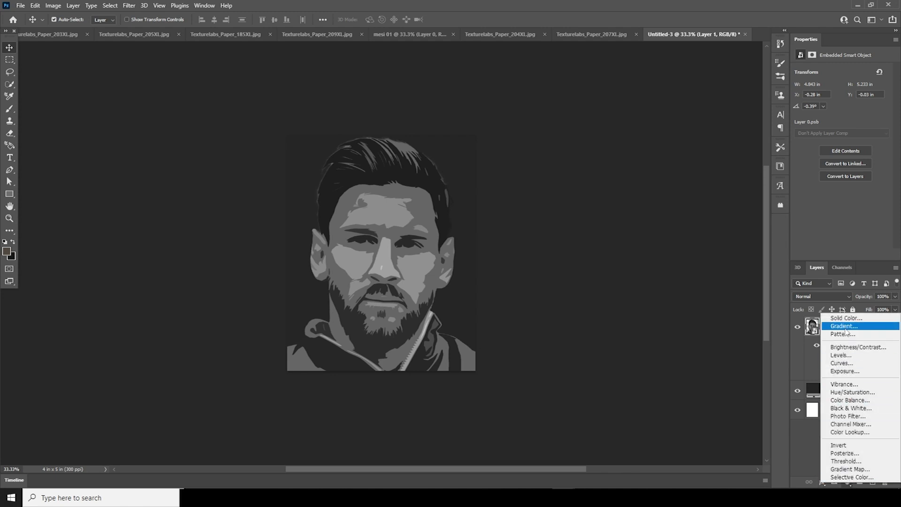
left_click(850, 469)
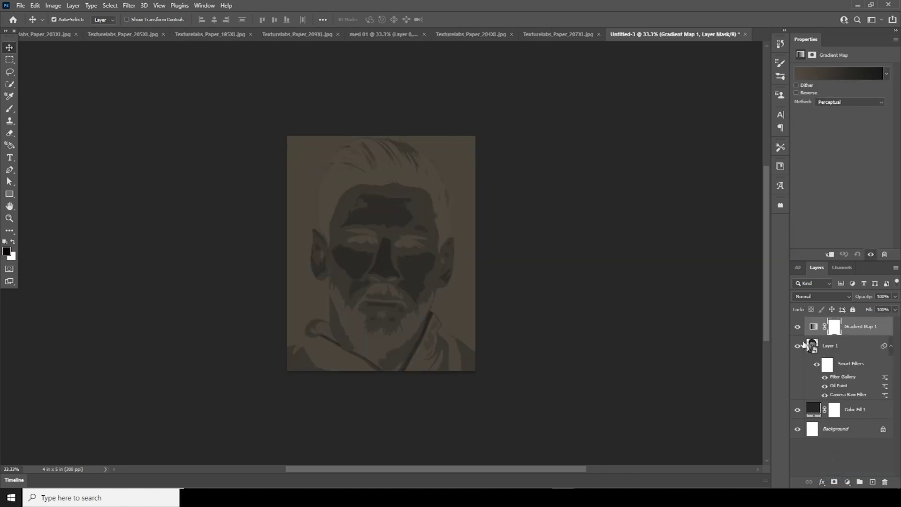
left_click(798, 328)
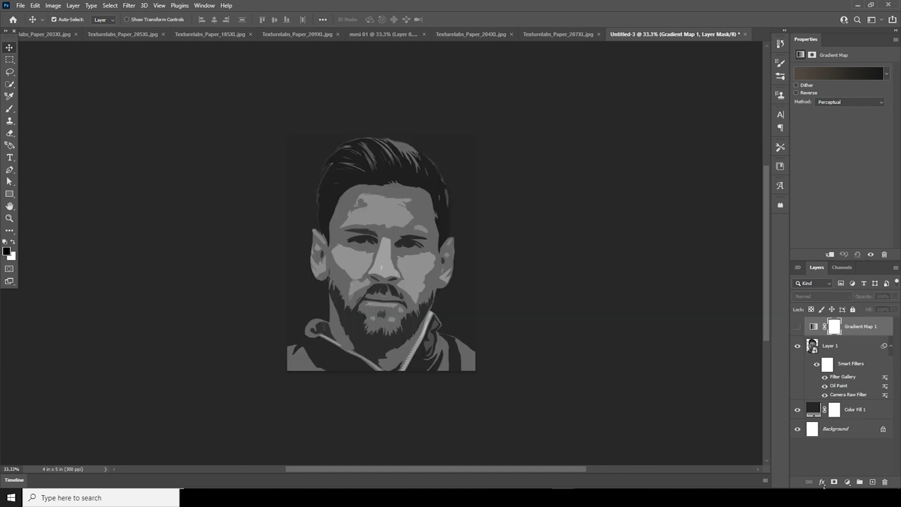
left_click(823, 482)
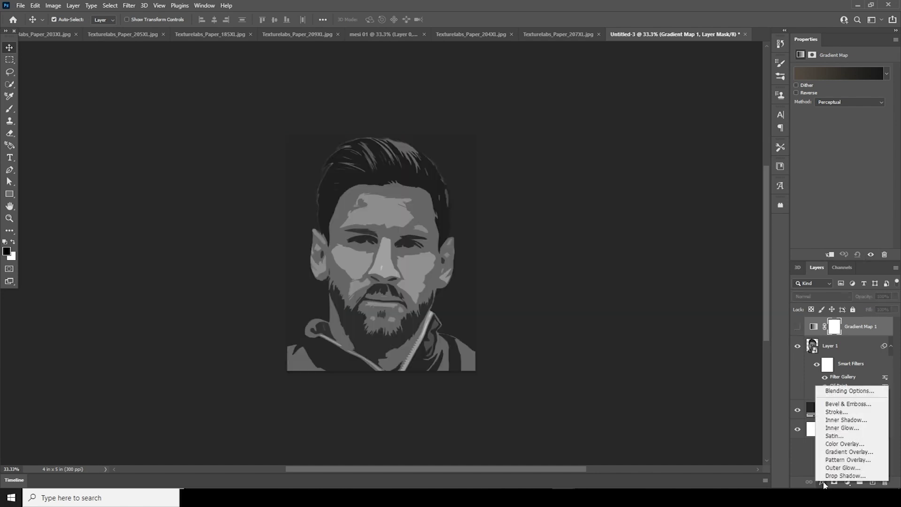
left_click(834, 391)
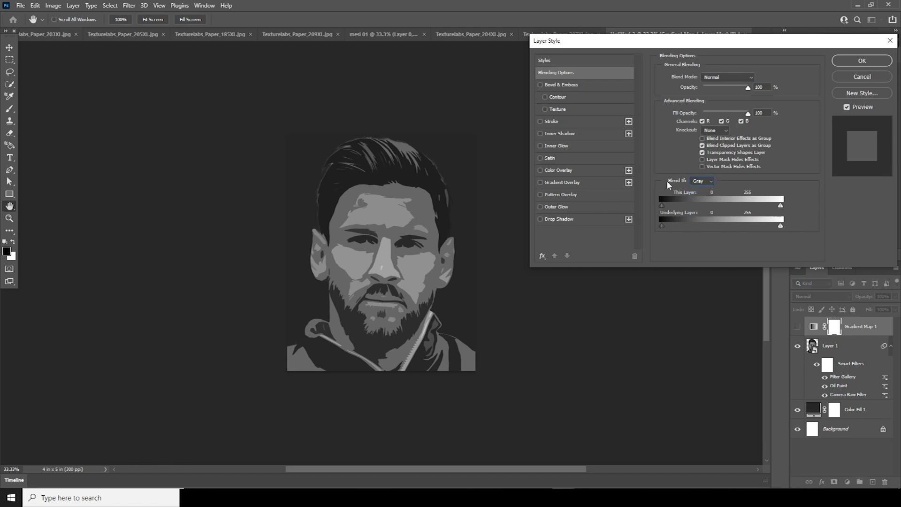
left_click(712, 181)
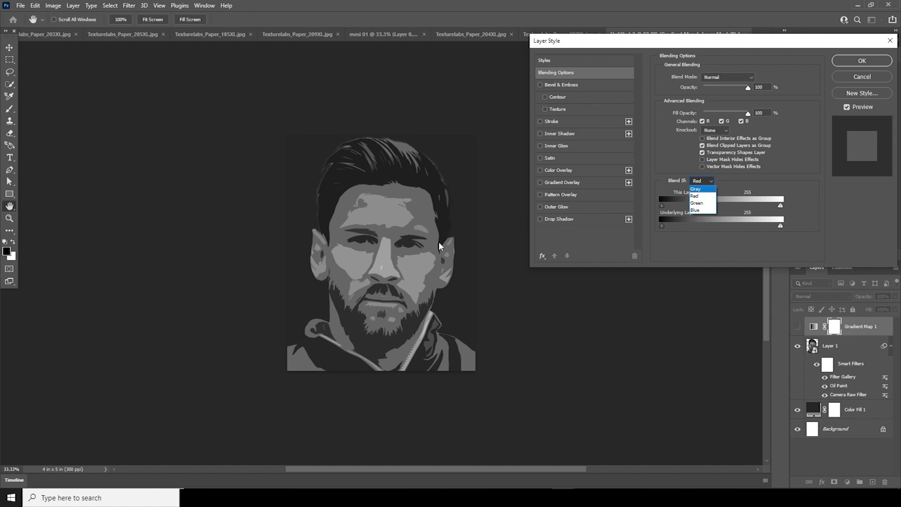
left_click(763, 181)
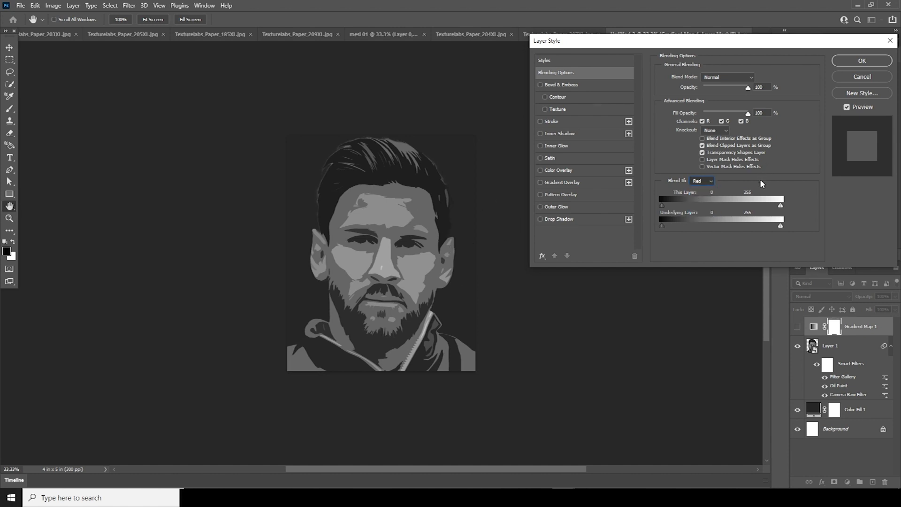
left_click(860, 78)
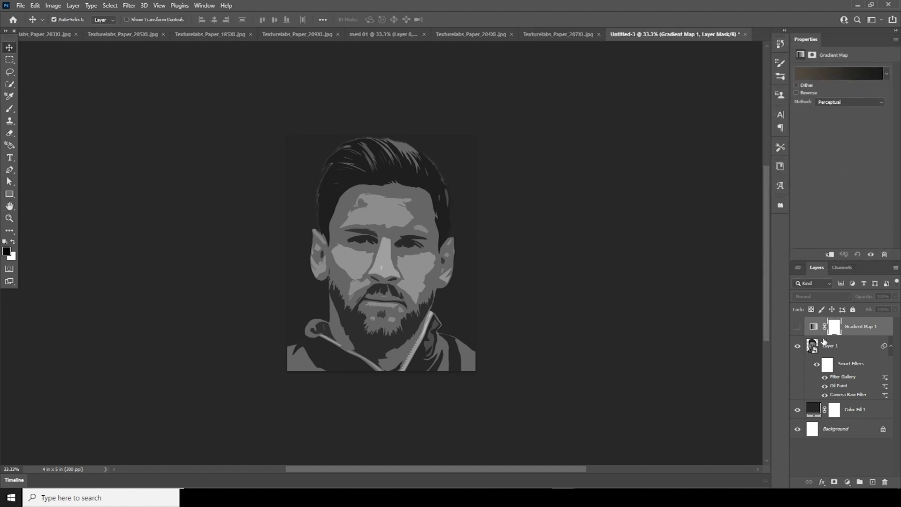
left_click(798, 328)
- Edit the Gradient Map's gradient and set its starting colour stop to black
left_click(814, 328)
left_click(808, 74)
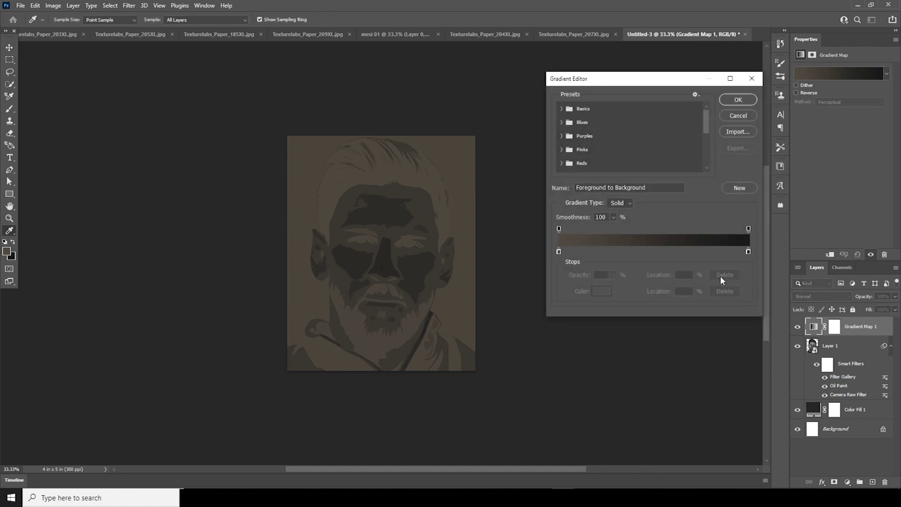
left_click(560, 253)
left_click(603, 293)
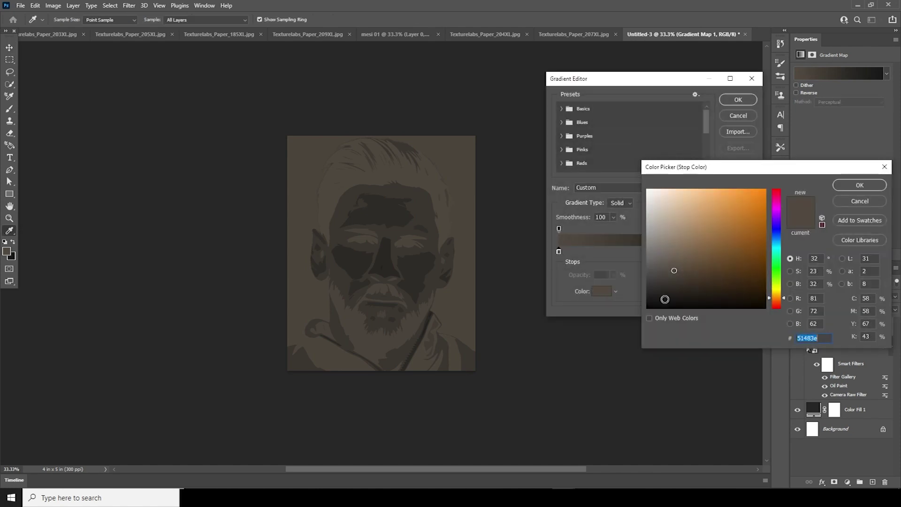
left_click_drag(665, 299, 591, 344)
left_click(869, 189)
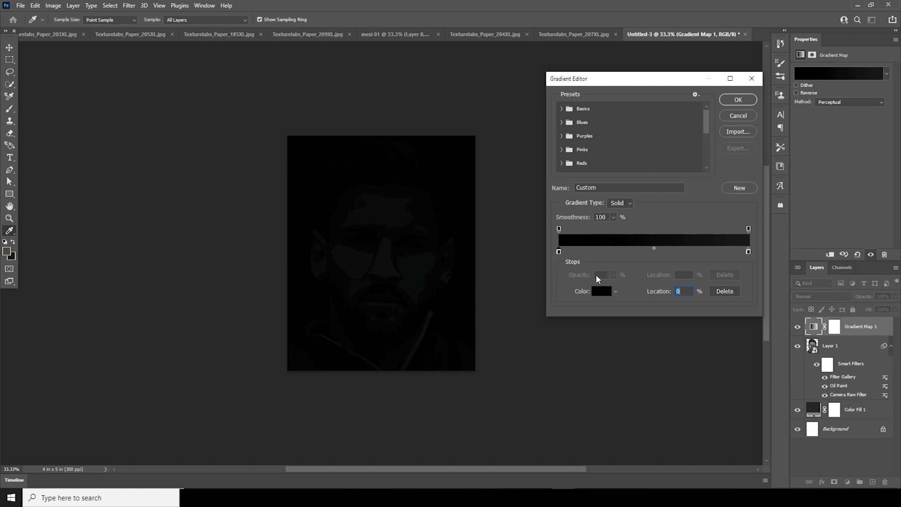
- Add a second colour stop in pure red (R 255, G 0, B 0) and set its location to 33%
left_click(626, 253)
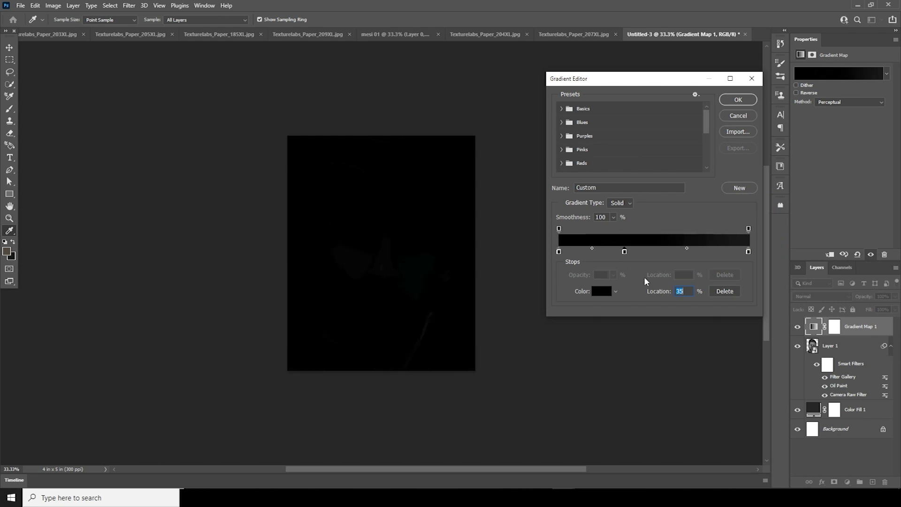
left_click(607, 293)
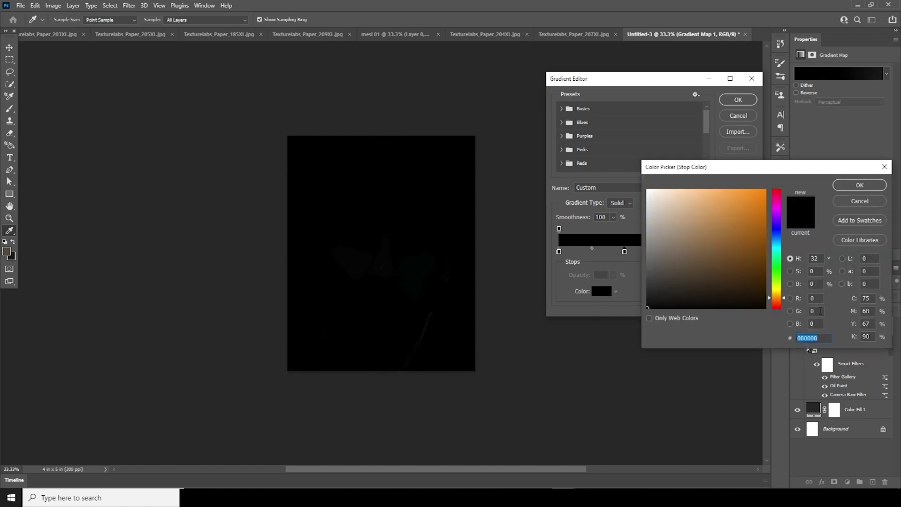
left_click(817, 299)
type("255")
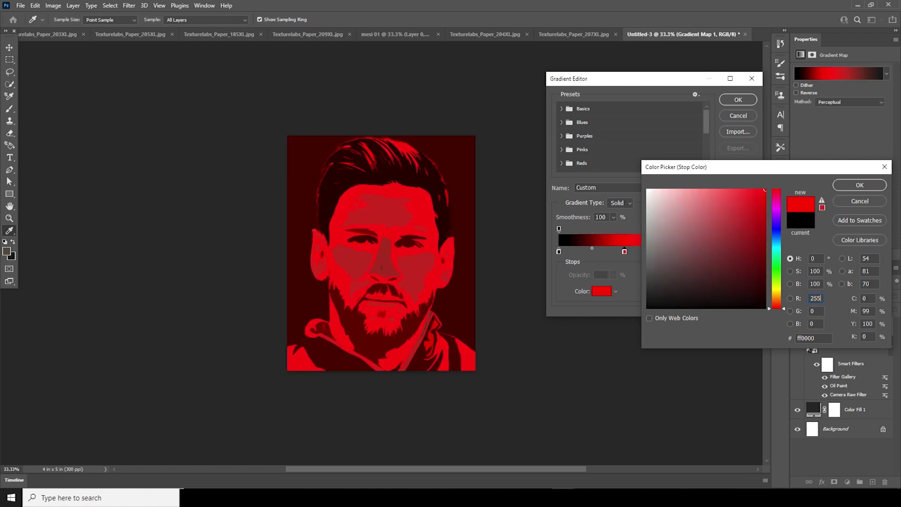
left_click(864, 186)
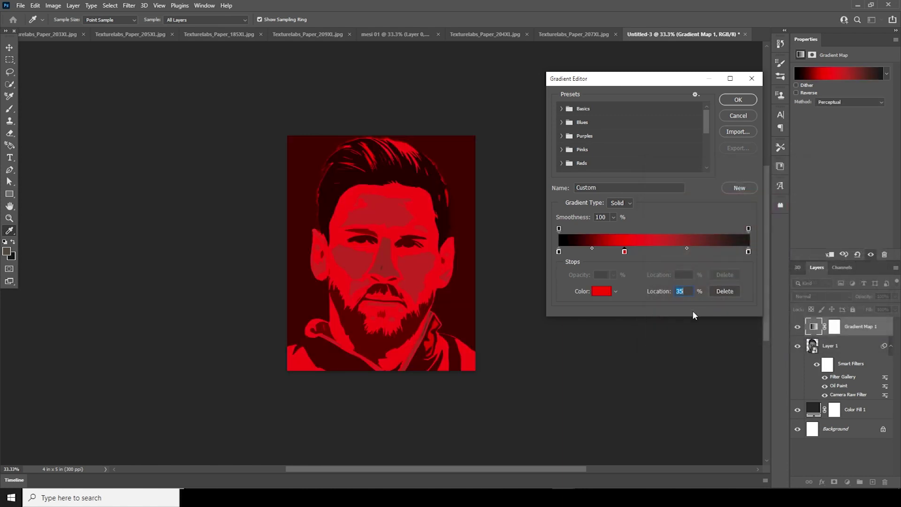
type("33")
- Add a pure green colour stop (R 0, G 255, B 0) at about 59%, between the red stop and the gradient's end
left_click(602, 291)
left_click(815, 311)
type("255")
key("shift+Tab")
type("0")
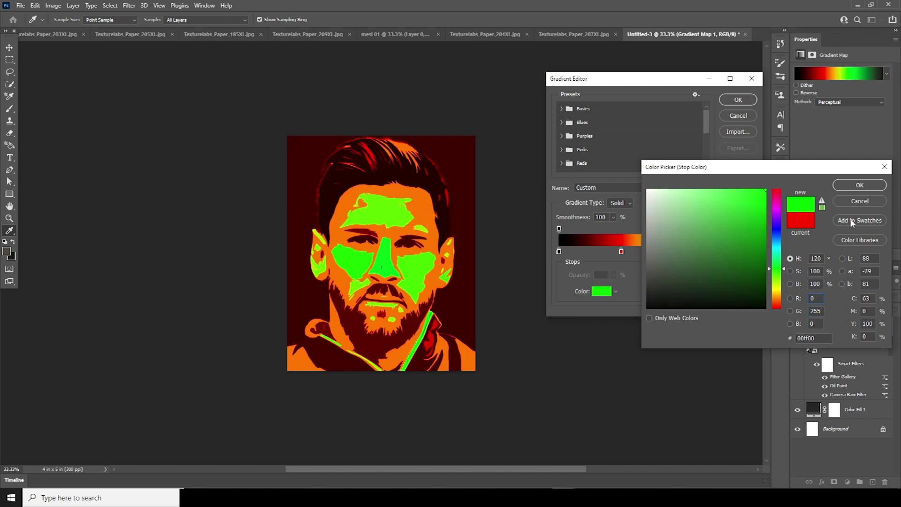
left_click(860, 186)
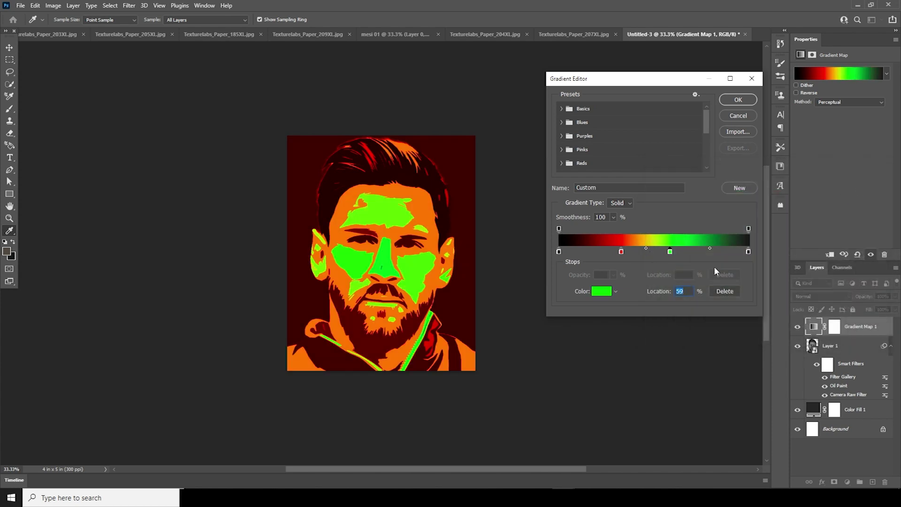
- Set the gradient's end stop at 100% to pure blue (R 0, G 0, B 255)
left_click(748, 252)
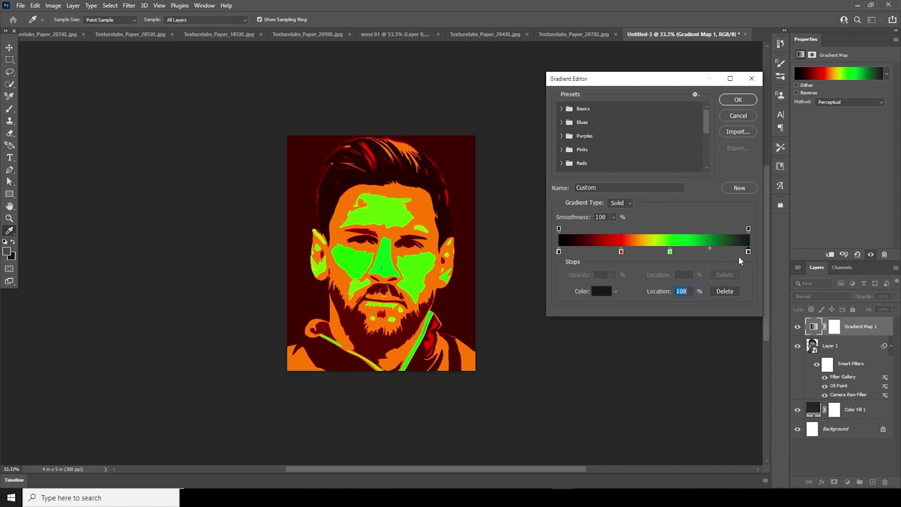
left_click(601, 292)
double_click(821, 298)
type("0")
key("Tab")
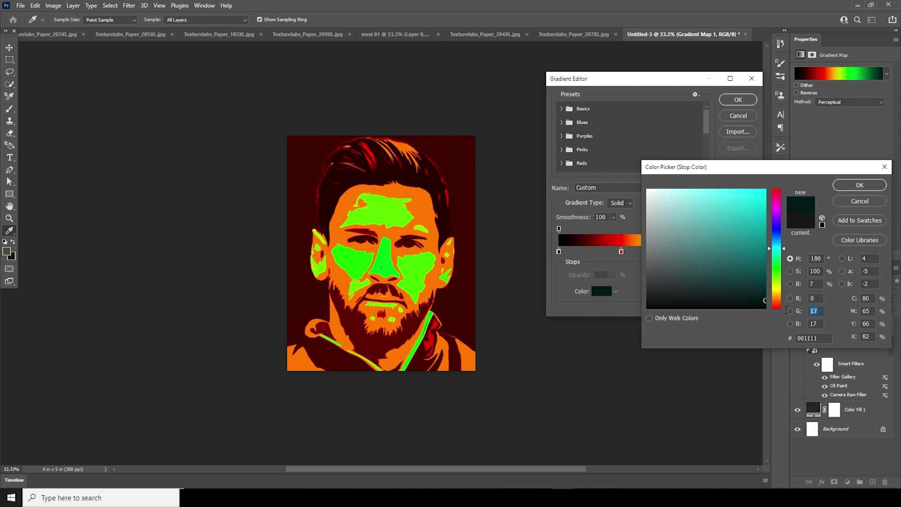
type("0")
type("255")
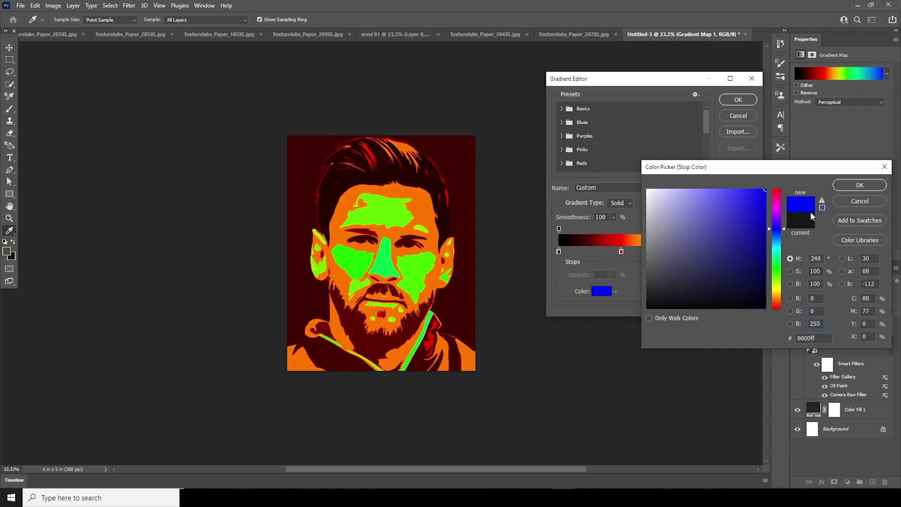
left_click(859, 186)
- Set the green stop's location to 67% and apply the edited gradient
left_click(670, 252)
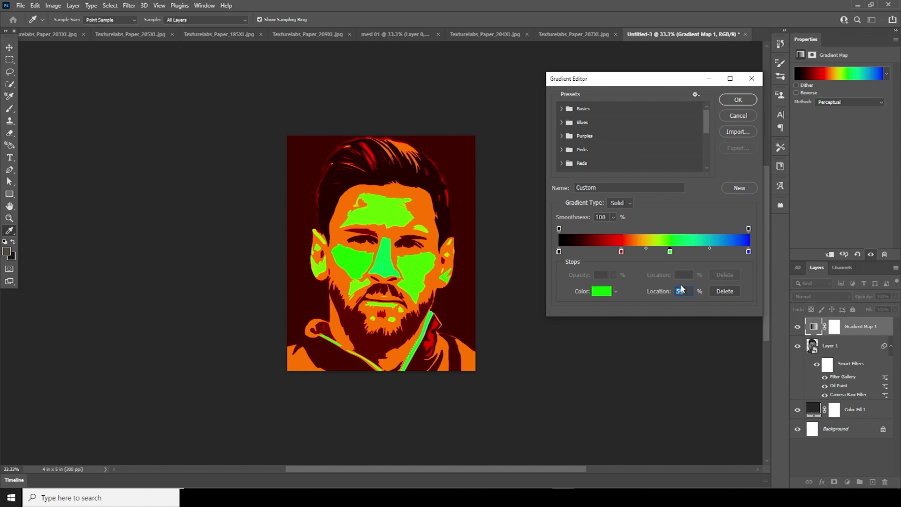
type("67")
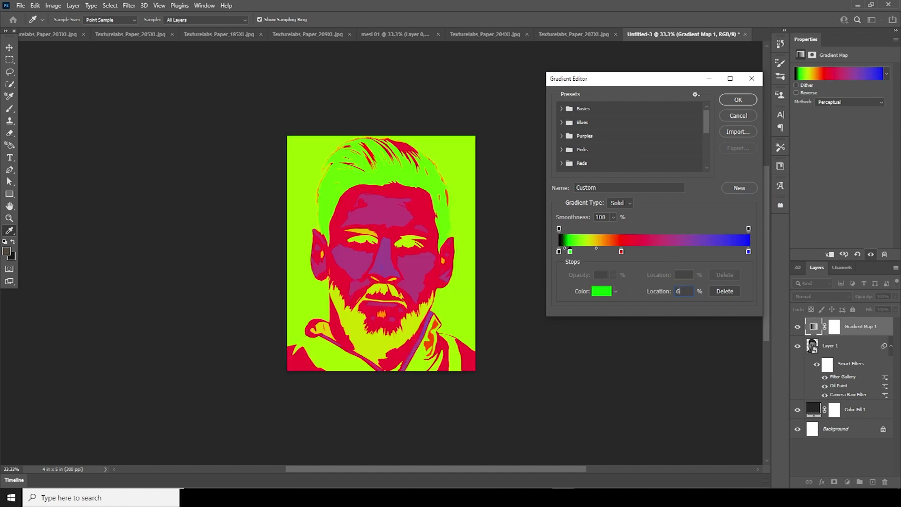
left_click(739, 99)
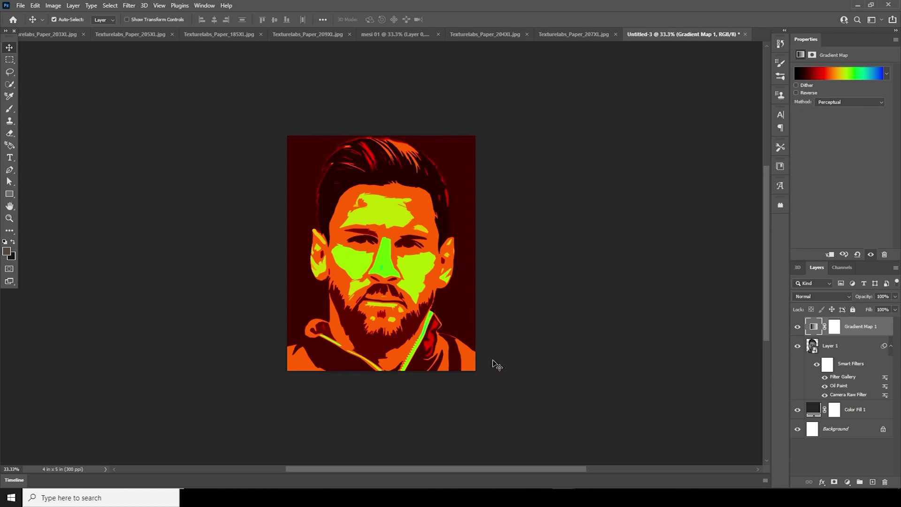
- Add a Posterize adjustment layer with 4 levels between the portrait layer and the Gradient Map
left_click(816, 348)
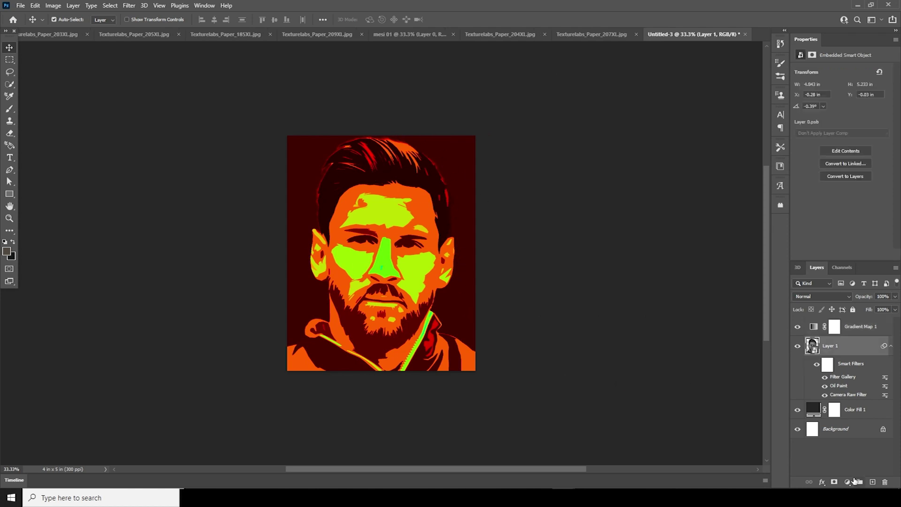
left_click(848, 483)
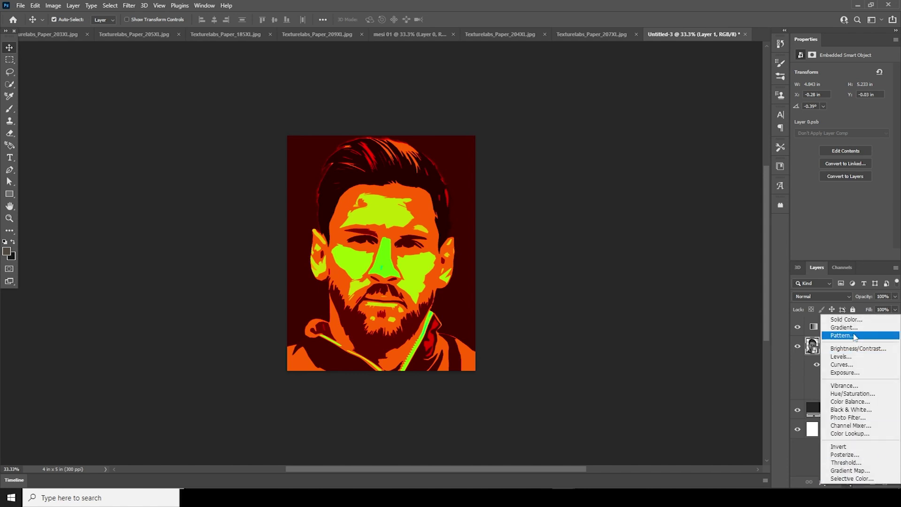
left_click(845, 455)
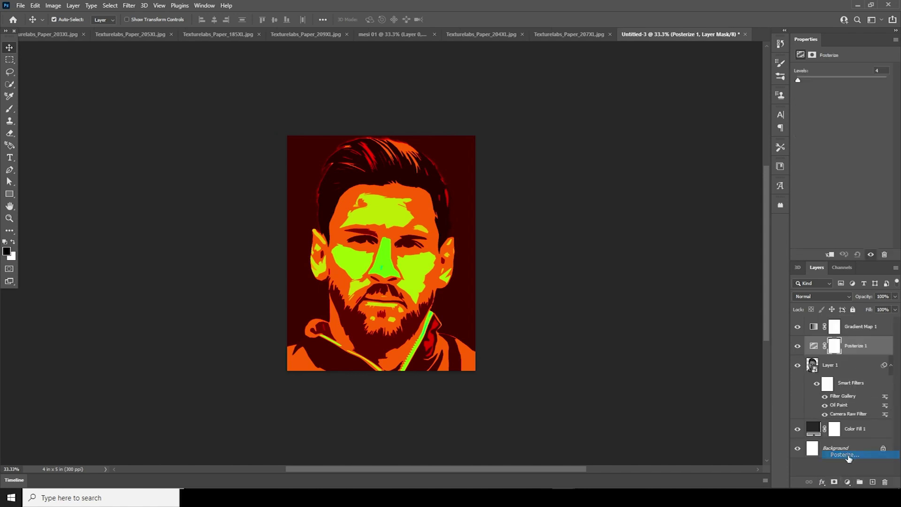
left_click(814, 347)
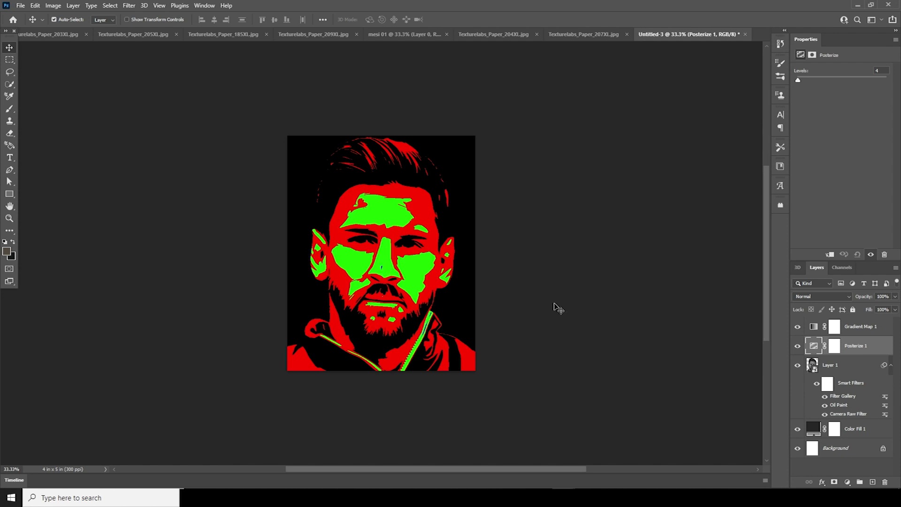
- Add a Levels adjustment layer directly above the portrait layer and set its white input level to 209
left_click(836, 369)
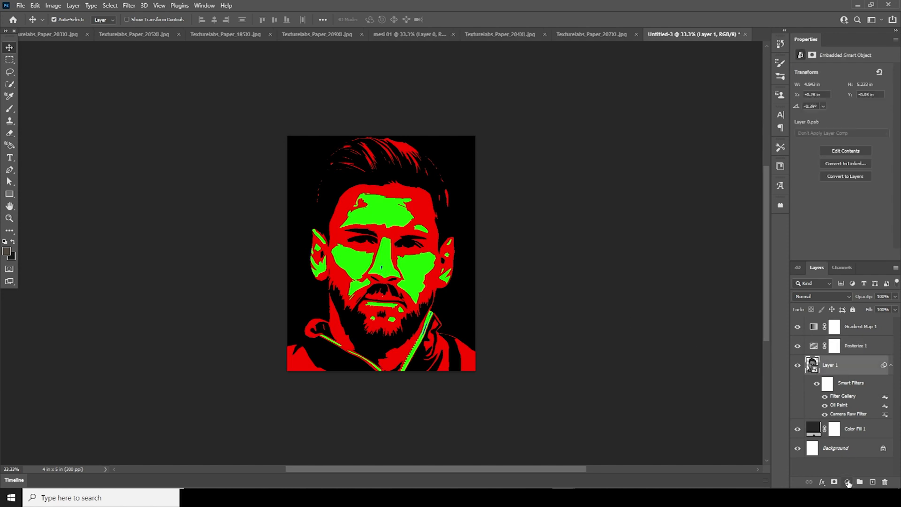
left_click(848, 482)
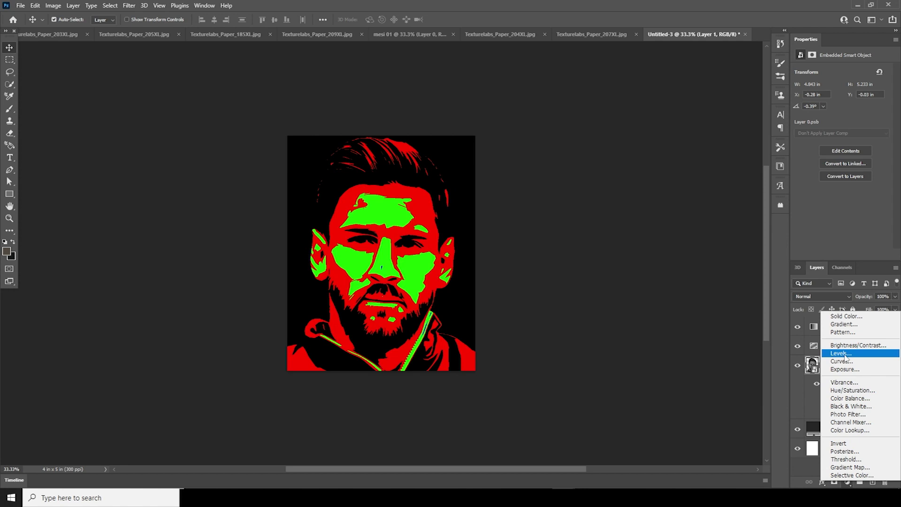
left_click(847, 354)
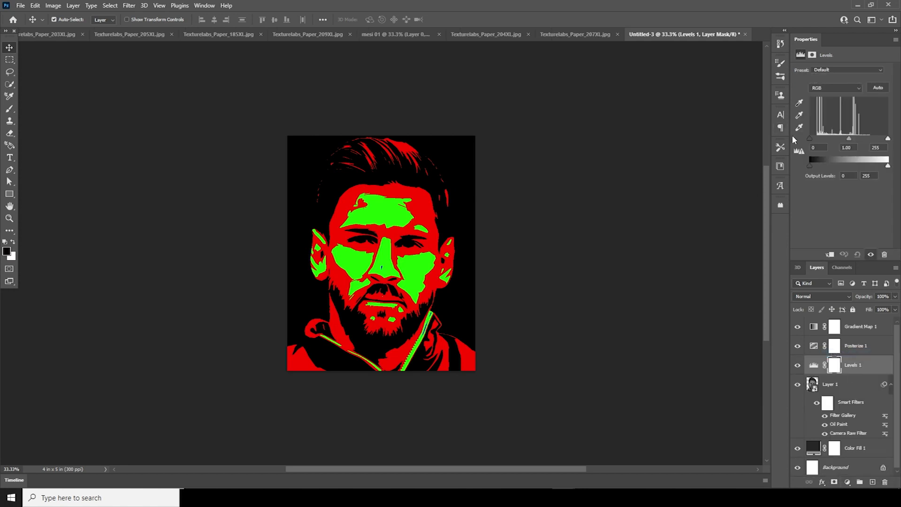
left_click_drag(849, 142, 841, 141)
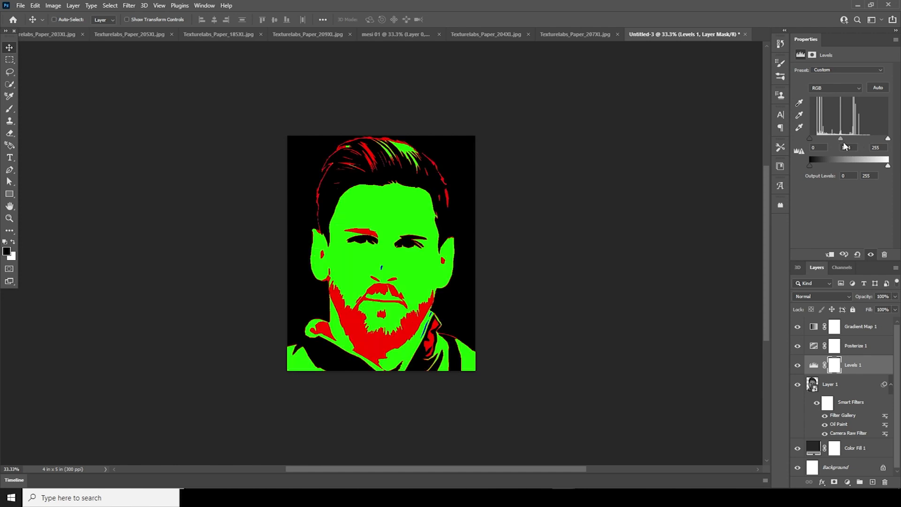
key("ctrl+z")
left_click_drag(888, 141, 876, 141)
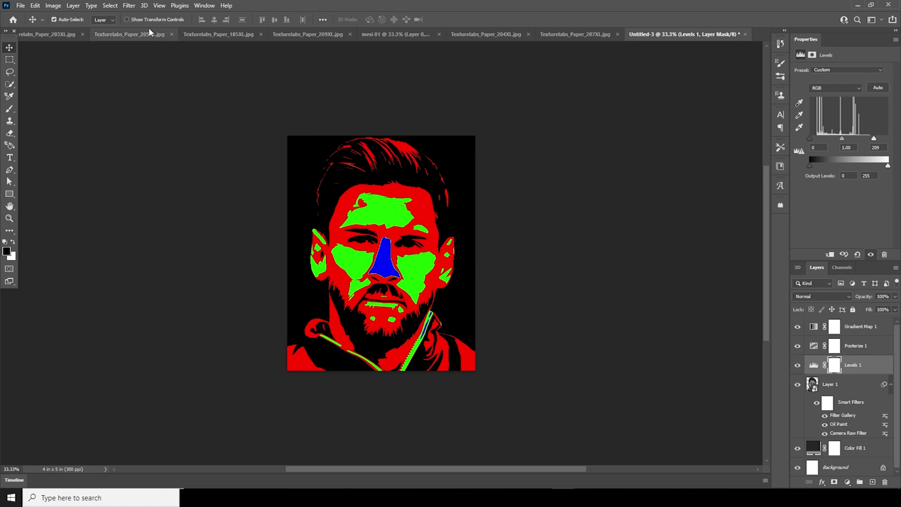
- Bring the Texturelabs_Paper_203XL.jpg texture into the poster document and place it as the topmost layer
left_click(55, 37)
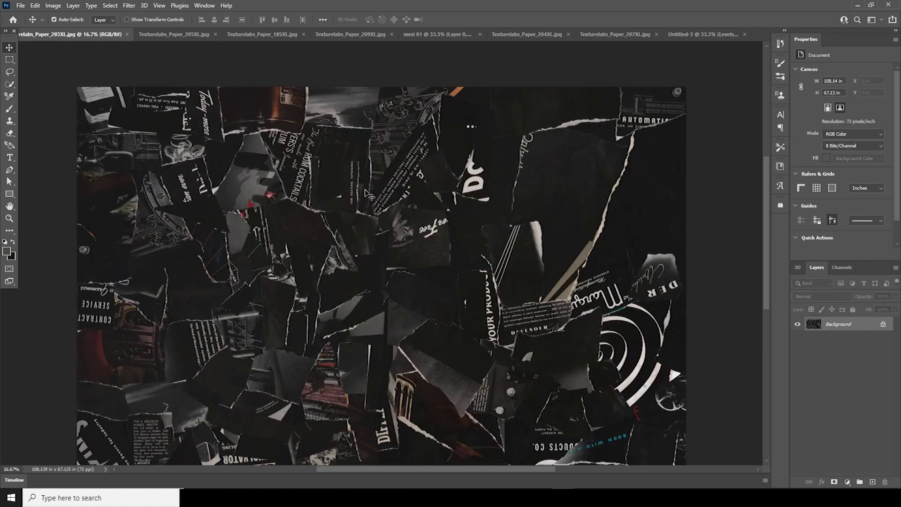
left_click(678, 35)
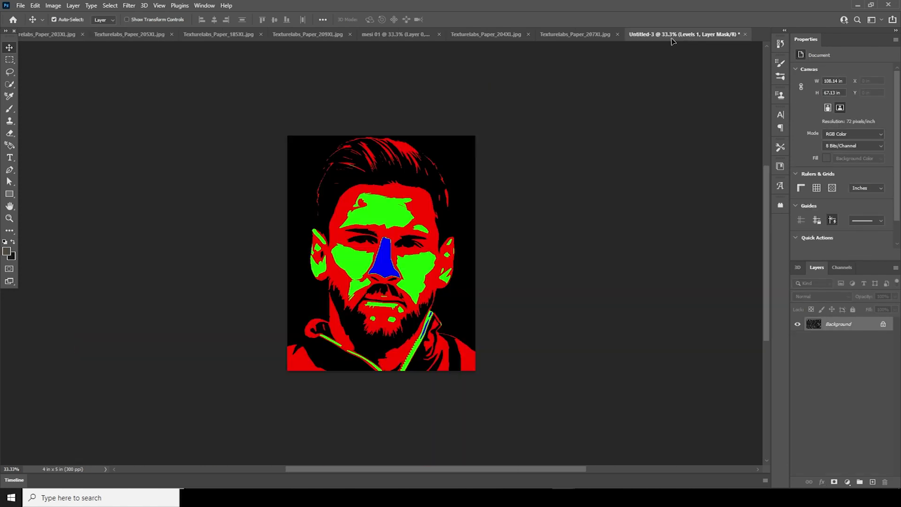
left_click_drag(404, 203, 406, 204)
left_click_drag(816, 368, 822, 327)
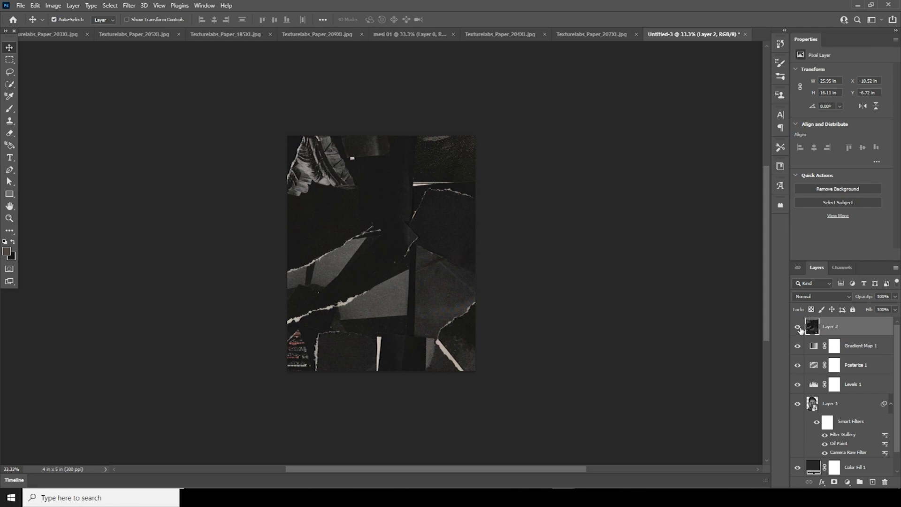
left_click(798, 327)
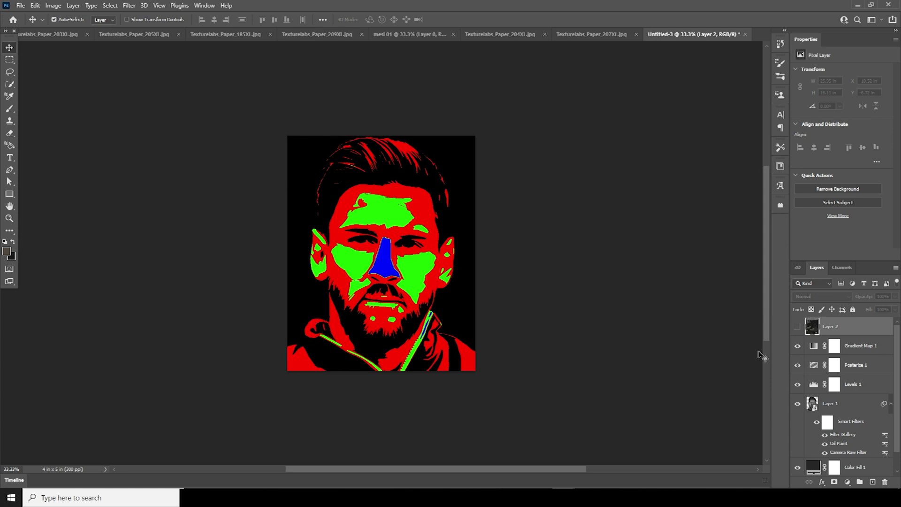
left_click(797, 327)
- Set the paper texture layer's Blend If Gray white point for the Underlying Layer to 11
left_click(822, 482)
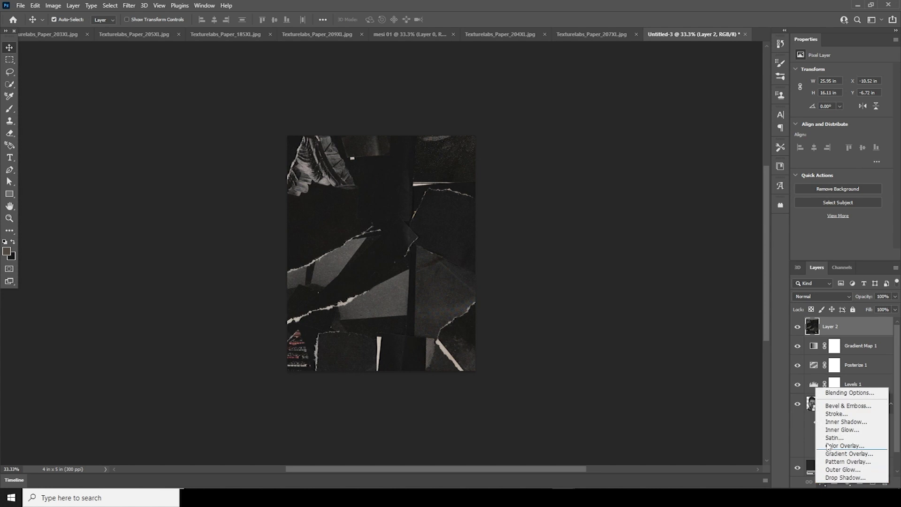
left_click(835, 393)
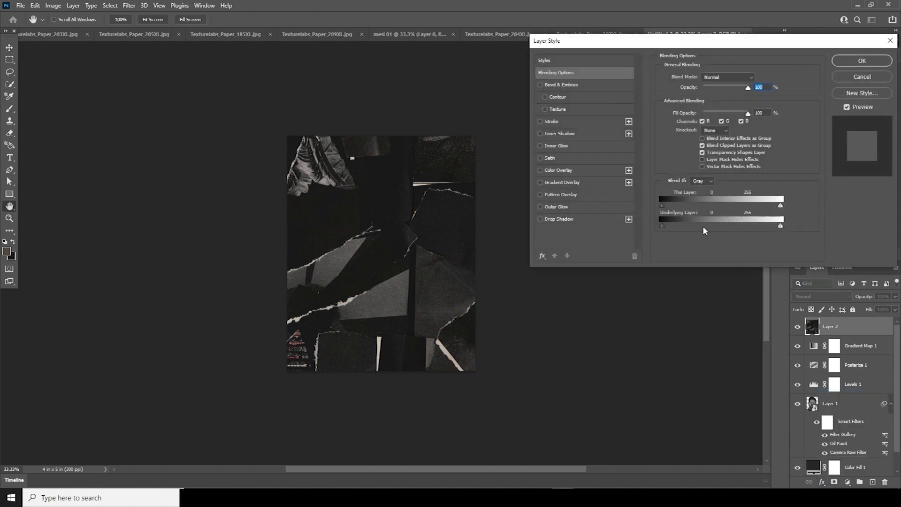
left_click(712, 185)
left_click(702, 182)
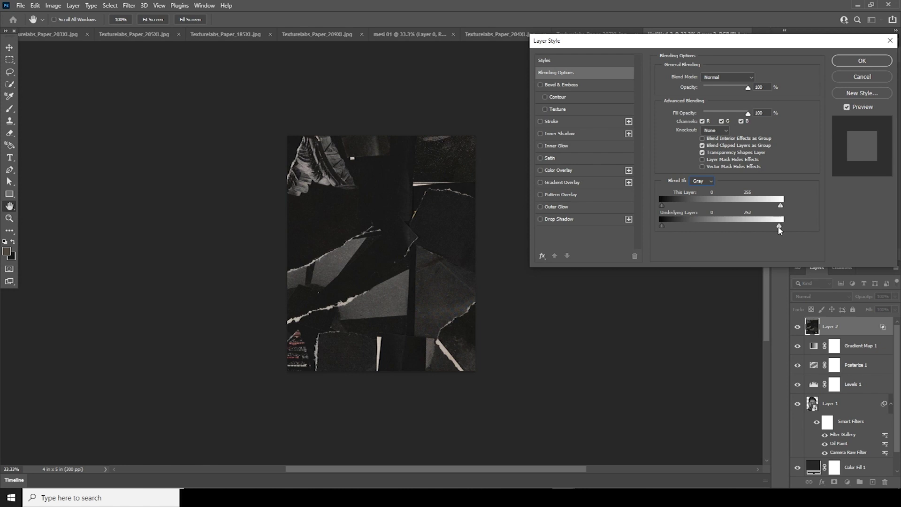
left_click_drag(776, 229, 674, 230)
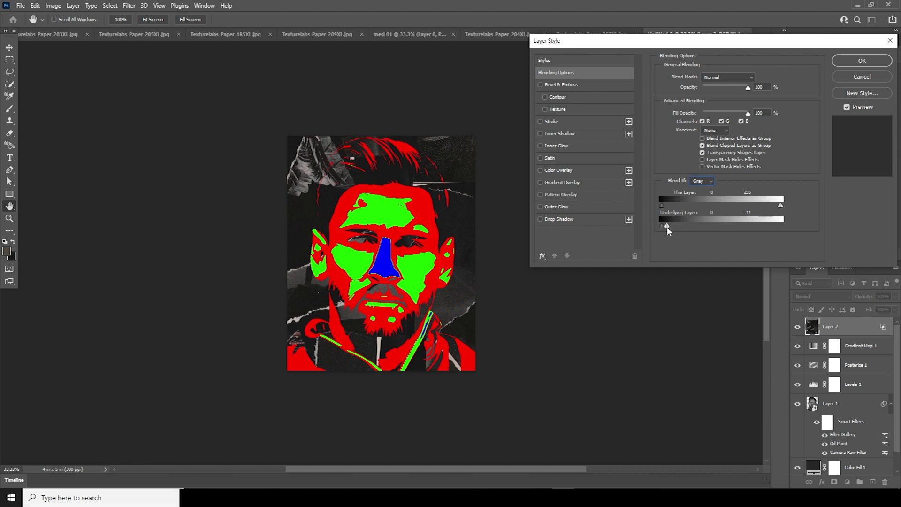
left_click(853, 62)
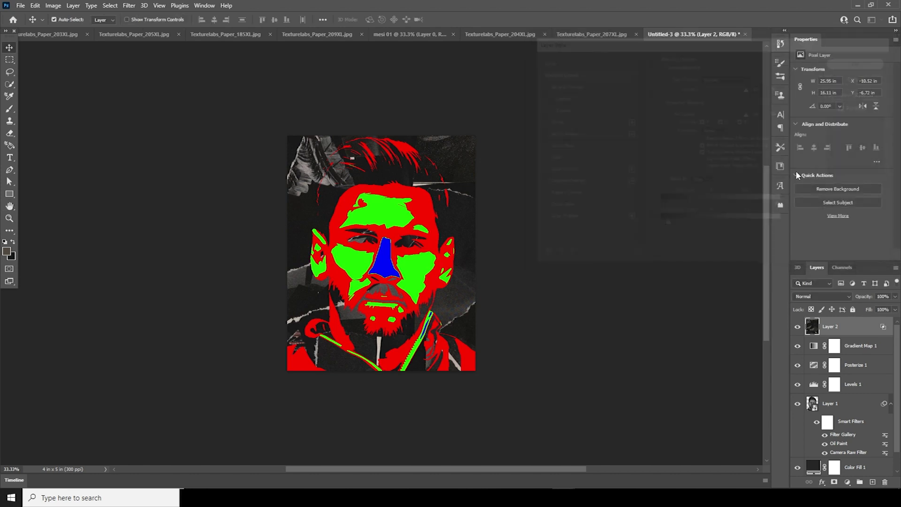
left_click(798, 327)
left_click(798, 327)
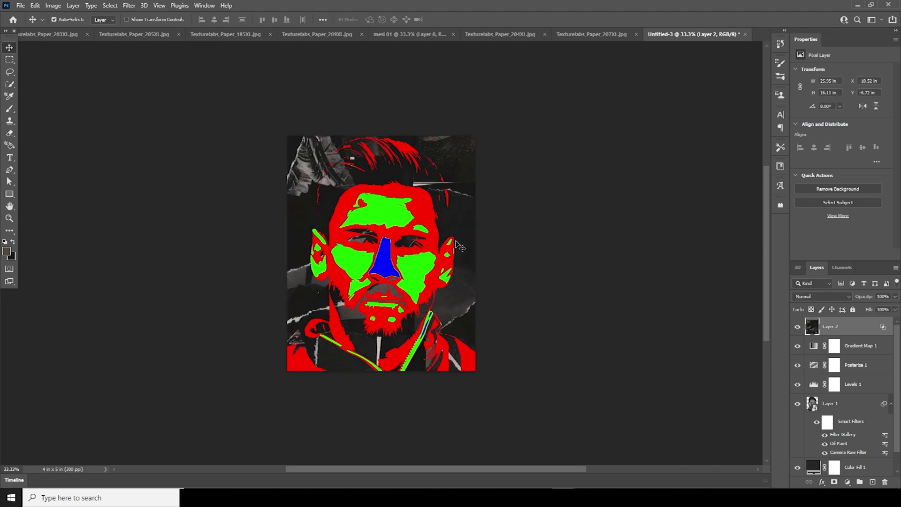
- Scale the dark paper texture on Layer 2 down to about 65% and reposition it over the poster
key("ctrl+t")
key("ctrl+minus")
key("ctrl+minus")
key("ctrl+minus")
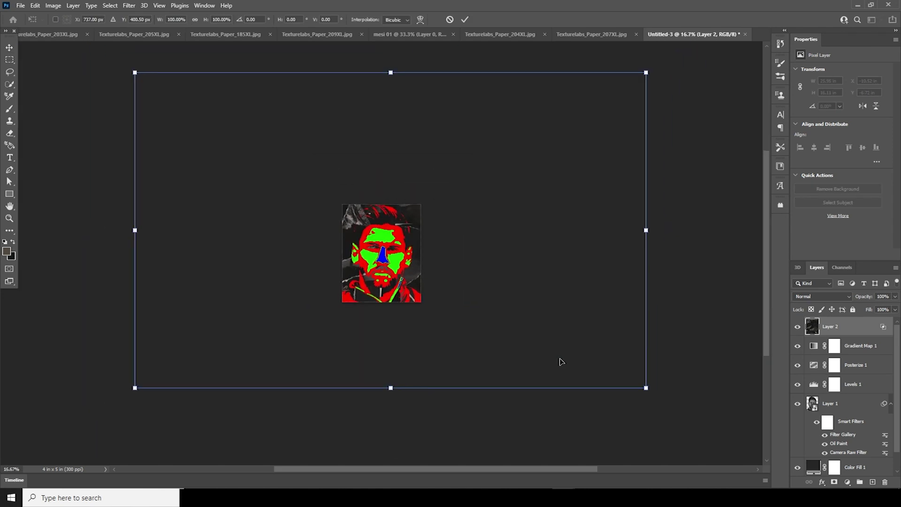
left_click_drag(617, 375, 527, 317)
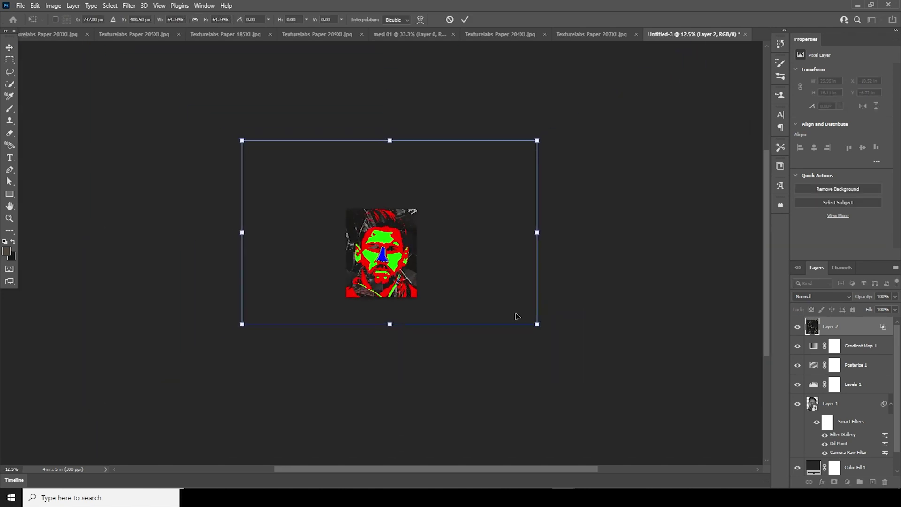
key("ctrl+plus")
key("ctrl+plus")
key("ctrl+plus")
left_click_drag(548, 273, 569, 315)
key("Return")
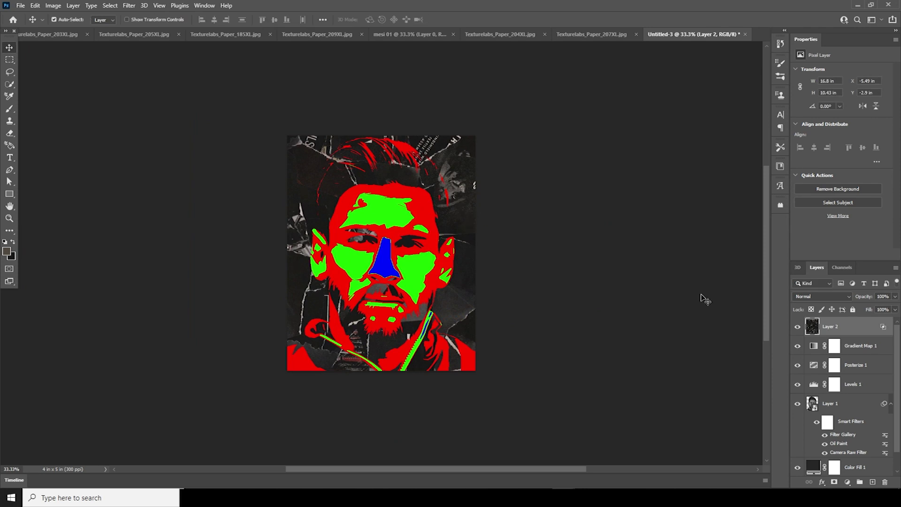
- Bring the light Texturelabs_Paper_207XL.jpg texture into the poster document as the topmost layer
left_click(136, 35)
left_click(263, 36)
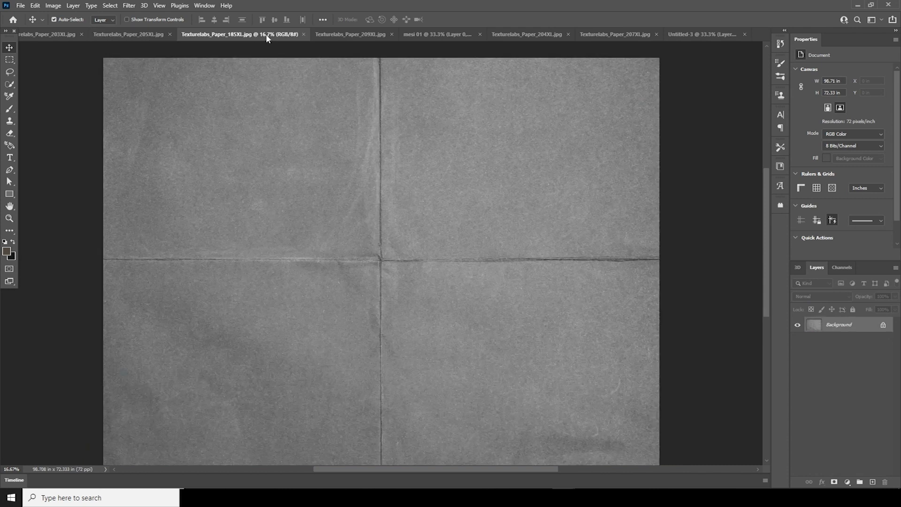
left_click(367, 35)
left_click(433, 36)
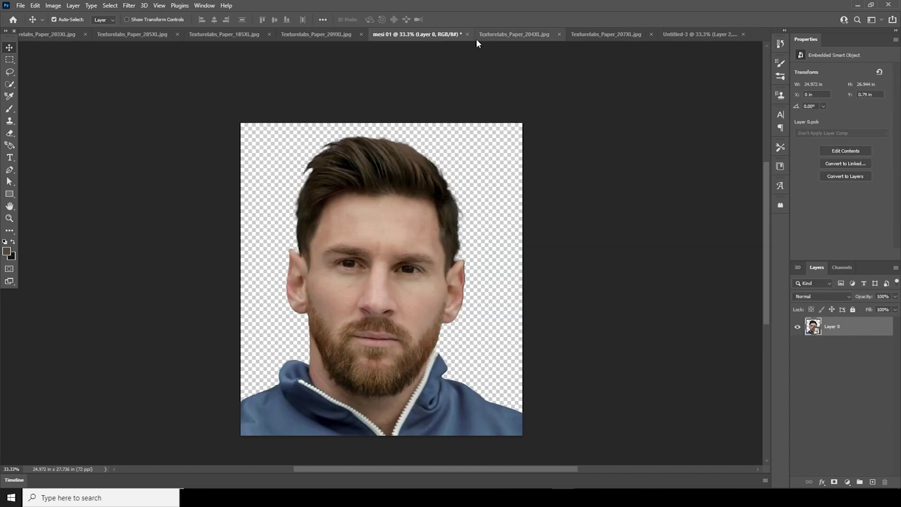
left_click(491, 35)
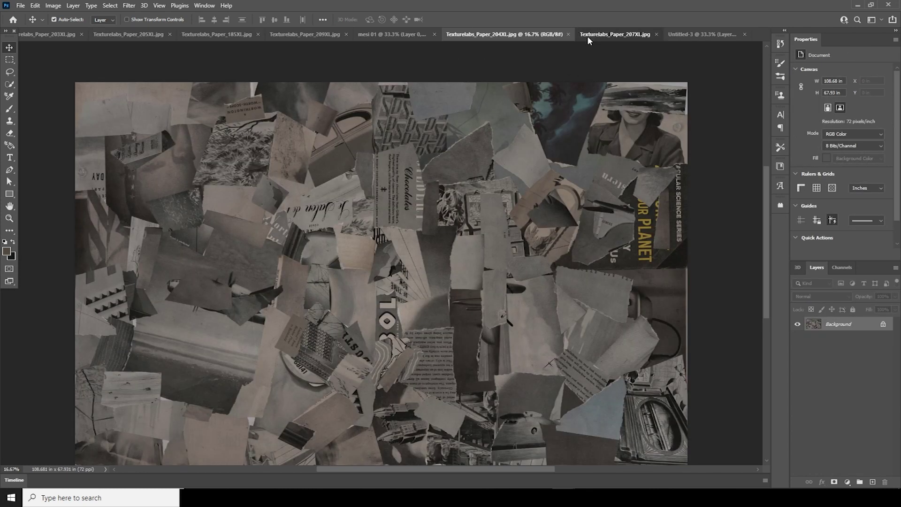
left_click(582, 38)
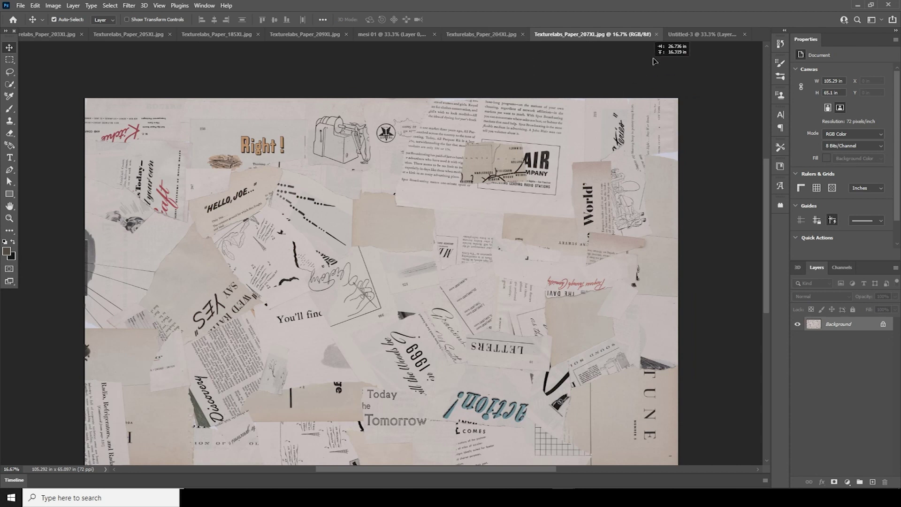
left_click(677, 34)
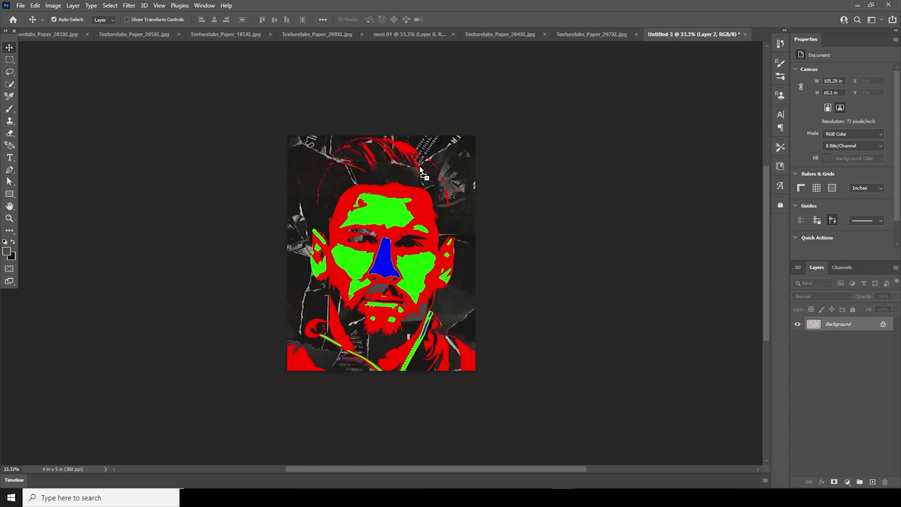
left_click_drag(415, 181, 415, 181)
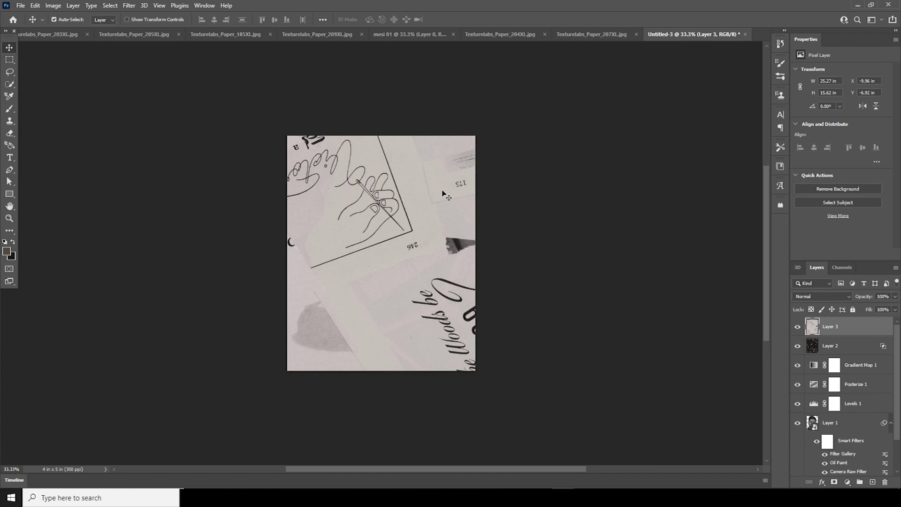
- Set the light paper layer's Blend If Red black point for the Underlying Layer to 240 and compare its visibility
left_click(797, 326)
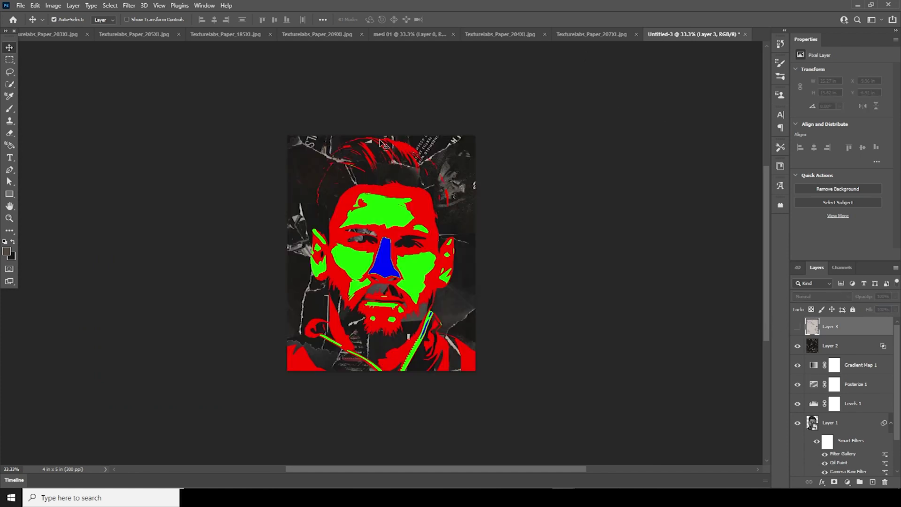
left_click(797, 328)
left_click(823, 483)
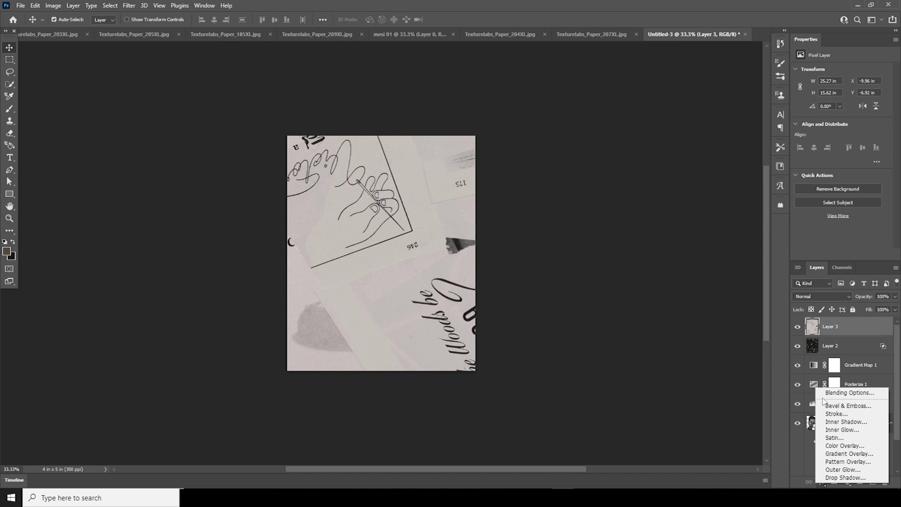
key("Escape")
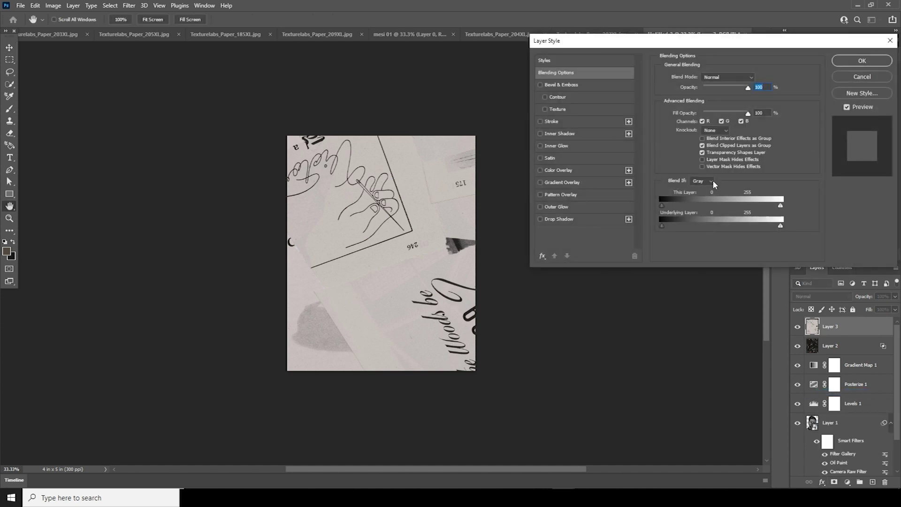
left_click(713, 183)
left_click(699, 196)
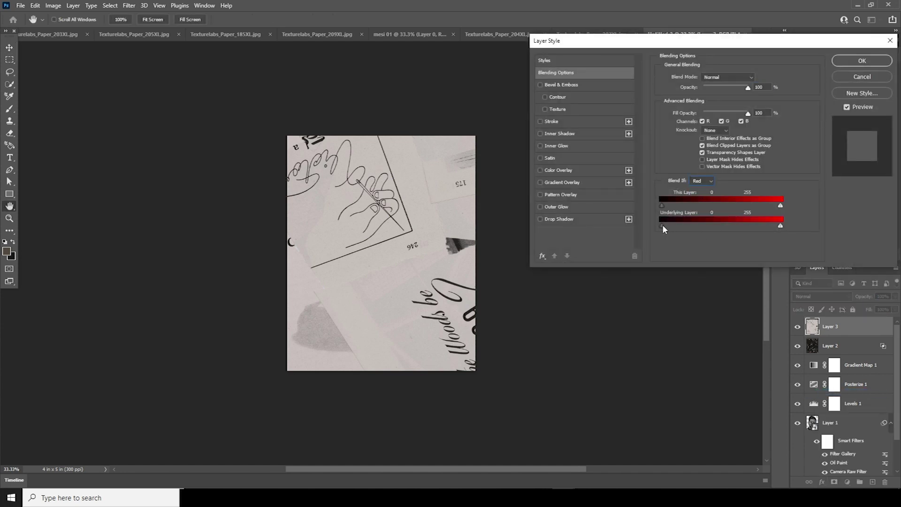
left_click_drag(662, 226, 744, 233)
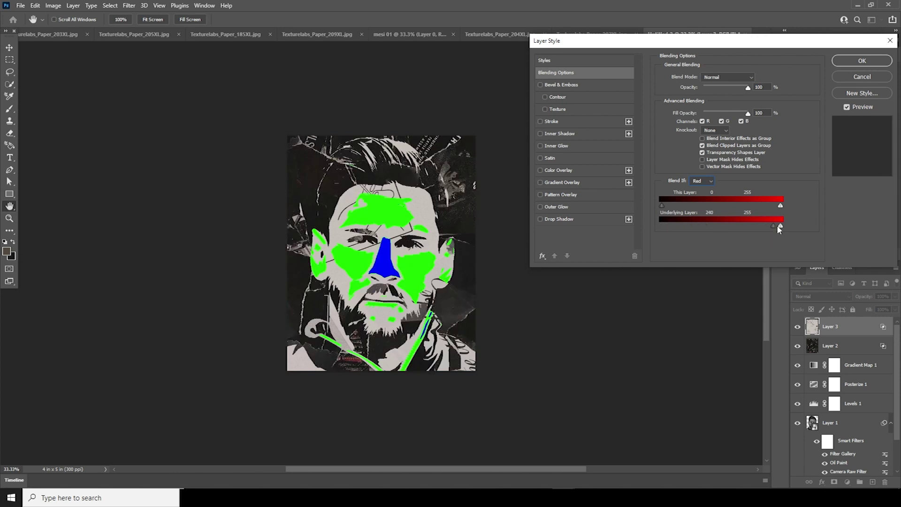
left_click(864, 64)
left_click(797, 327)
left_click(797, 327)
- Scale the light paper texture on Layer 3 down to about 58% and reposition it over the face
key("ctrl+t")
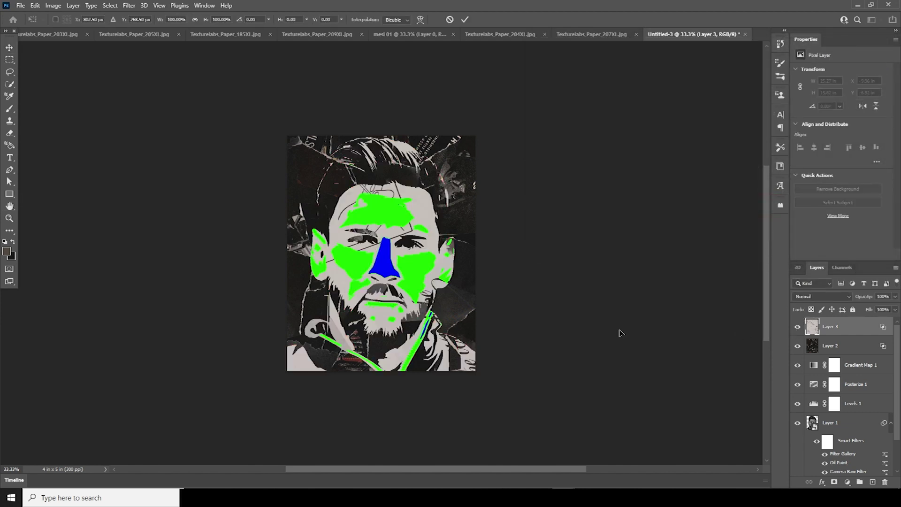
key("ctrl+minus")
key("ctrl+minus")
key("ctrl+minus")
left_click_drag(616, 363, 521, 305)
left_click_drag(486, 270, 490, 295)
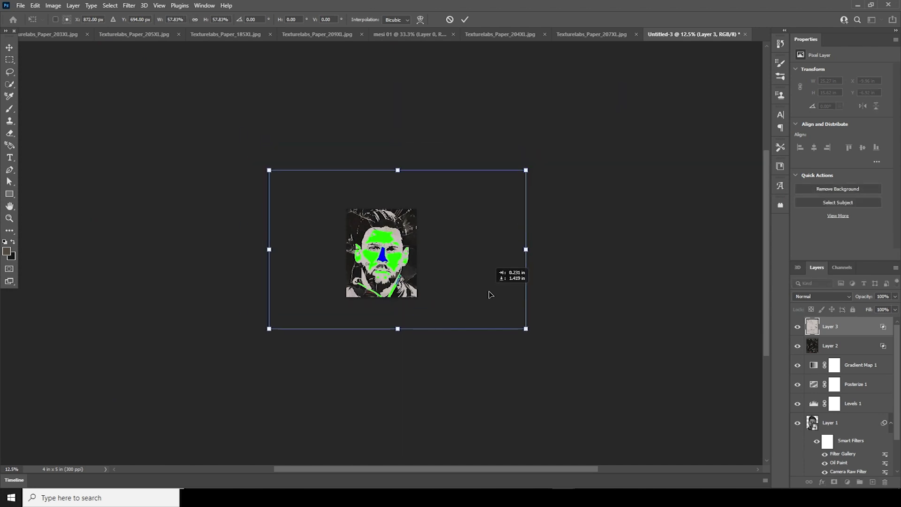
key("ctrl+plus")
key("ctrl+plus")
key("ctrl+plus")
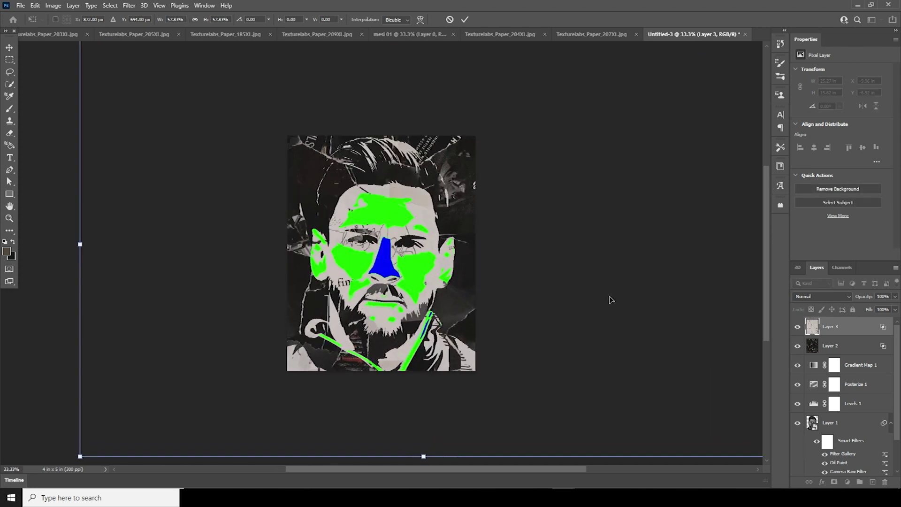
left_click_drag(624, 308, 635, 302)
key("Return")
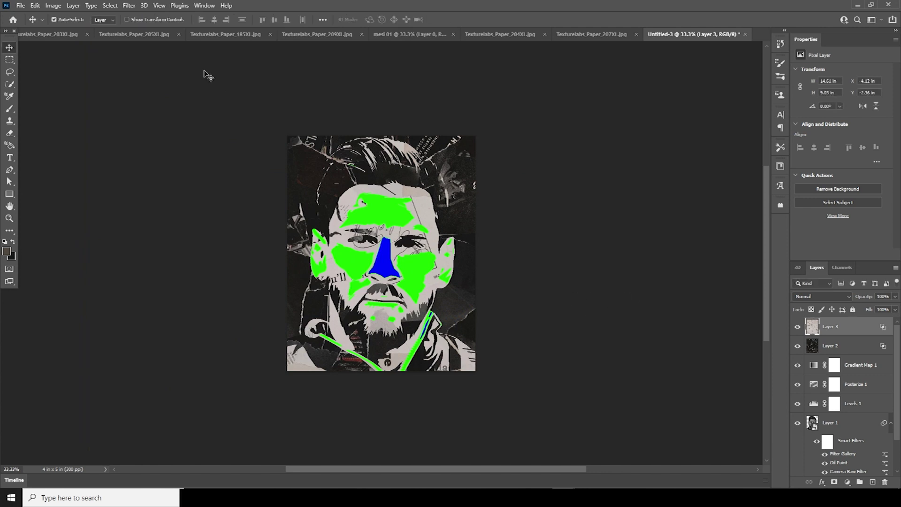
- Bring the red Texturelabs_Paper_205XL.jpg texture into the poster document as the topmost layer
left_click(136, 34)
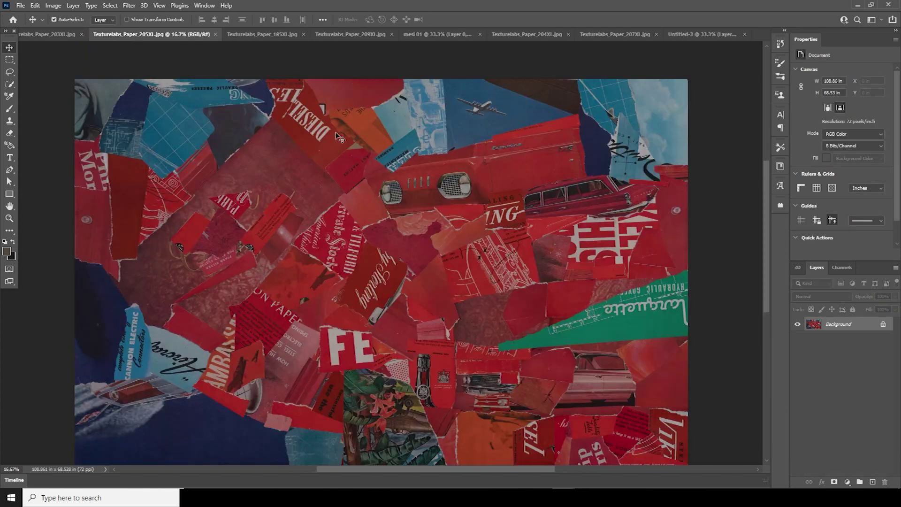
left_click(689, 35)
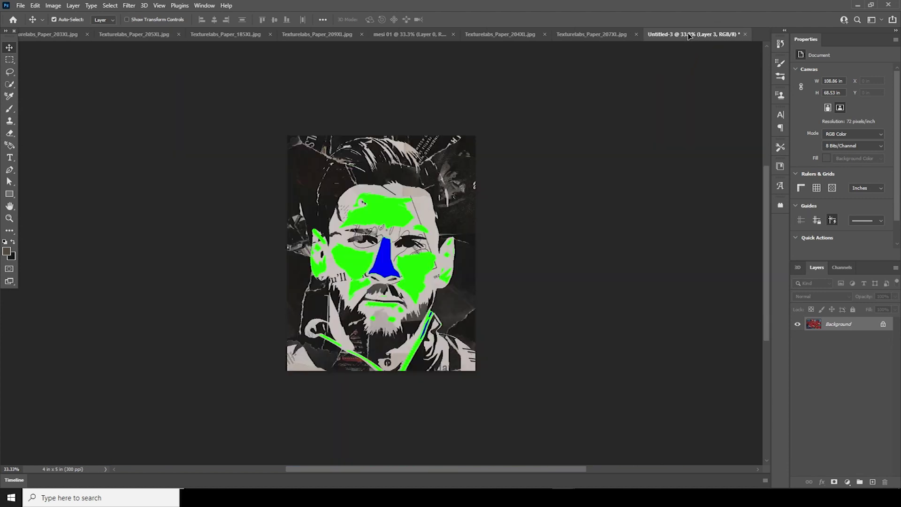
left_click_drag(420, 206, 420, 206)
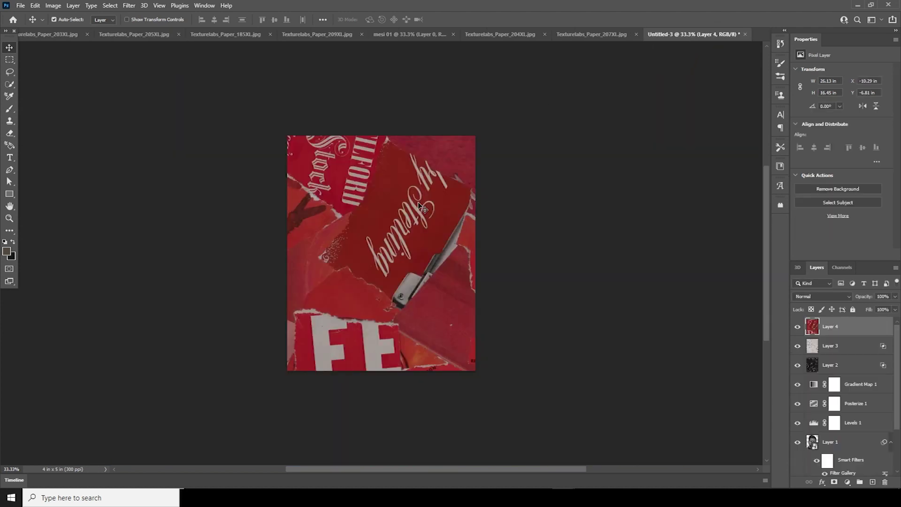
- Set the red paper layer's Blend If Green black point for the Underlying Layer to 238
left_click(798, 326)
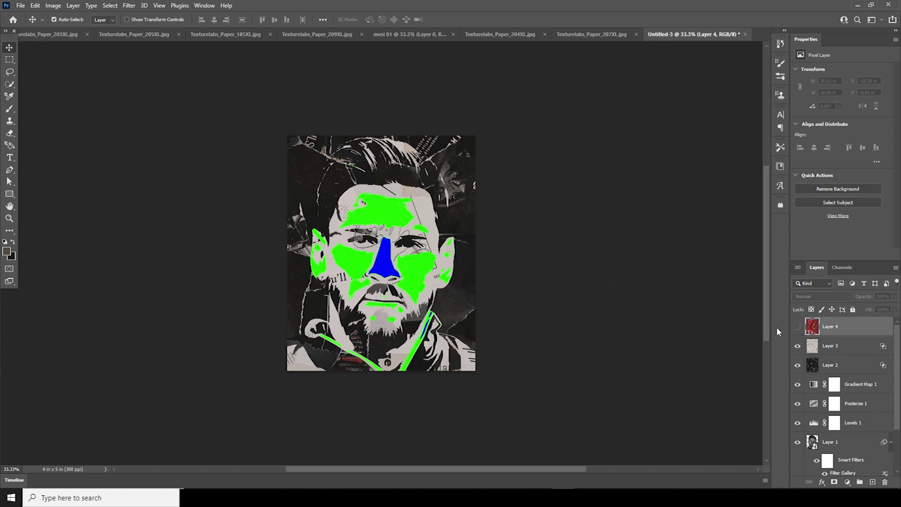
left_click(798, 327)
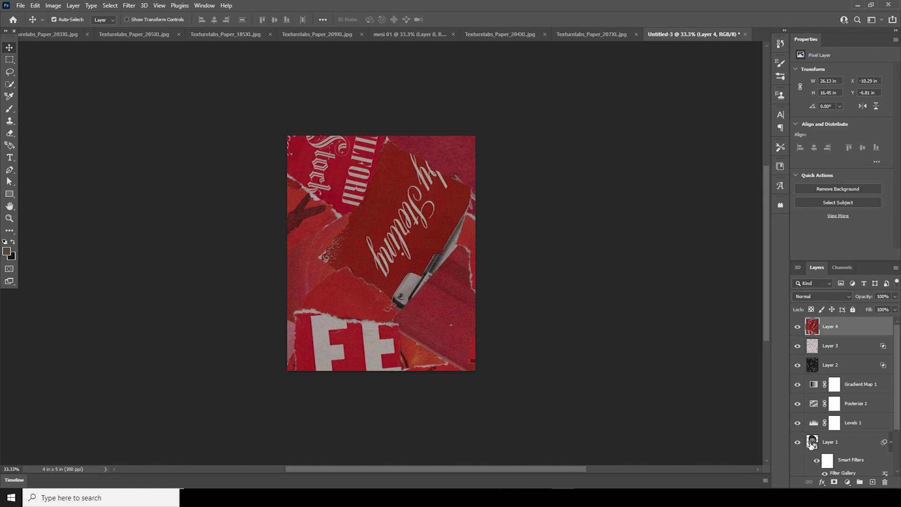
left_click(822, 483)
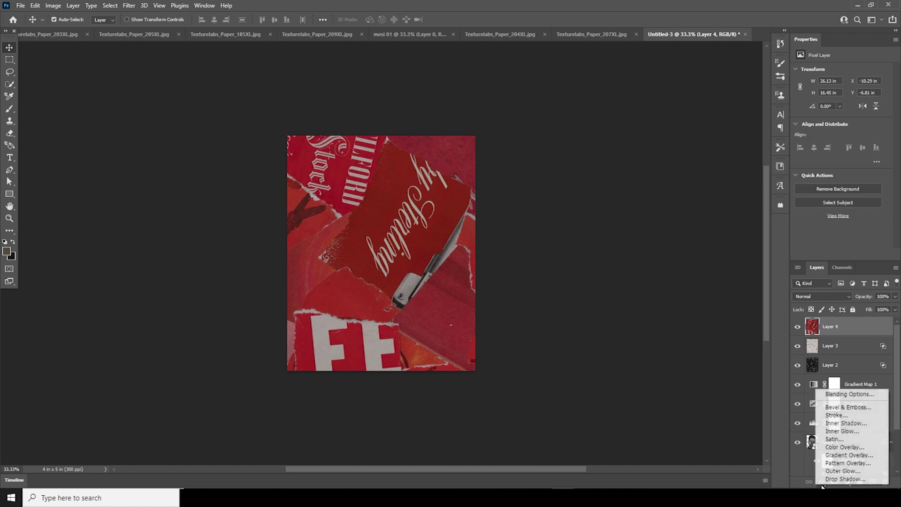
left_click(839, 396)
left_click(710, 182)
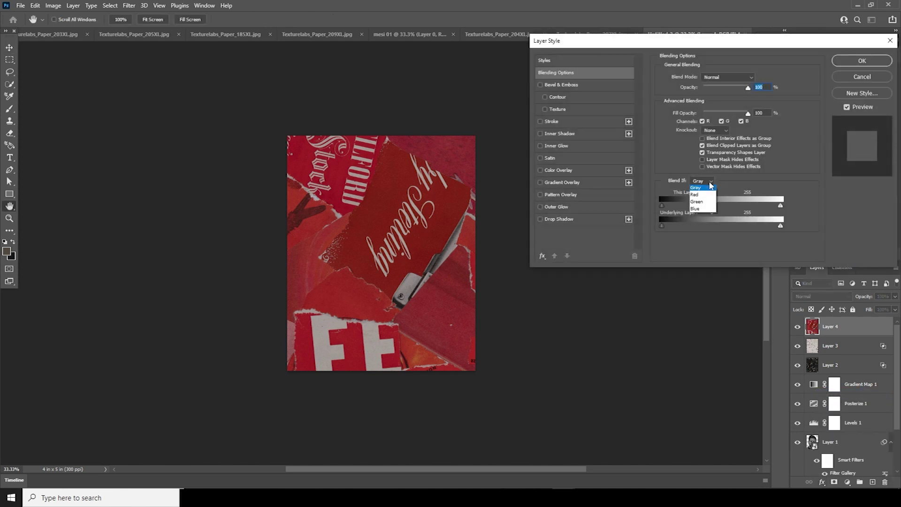
left_click(699, 203)
left_click_drag(662, 228, 761, 233)
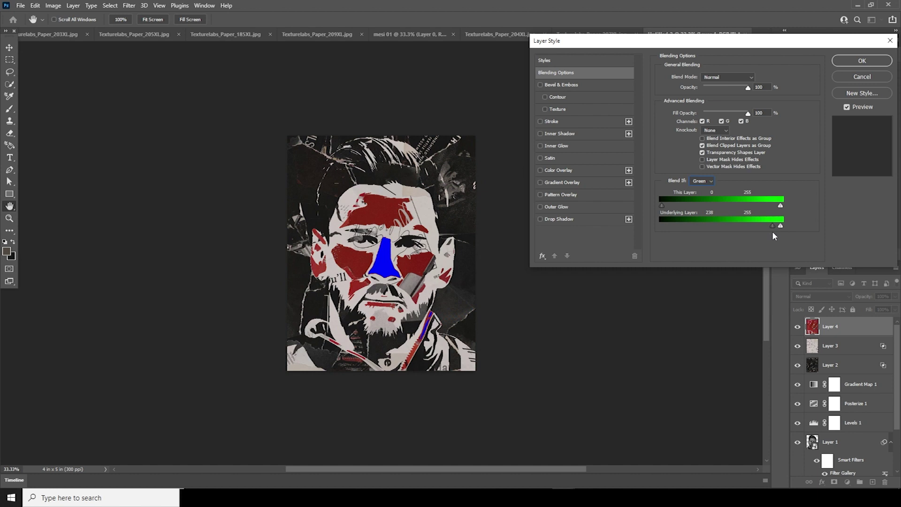
left_click(861, 61)
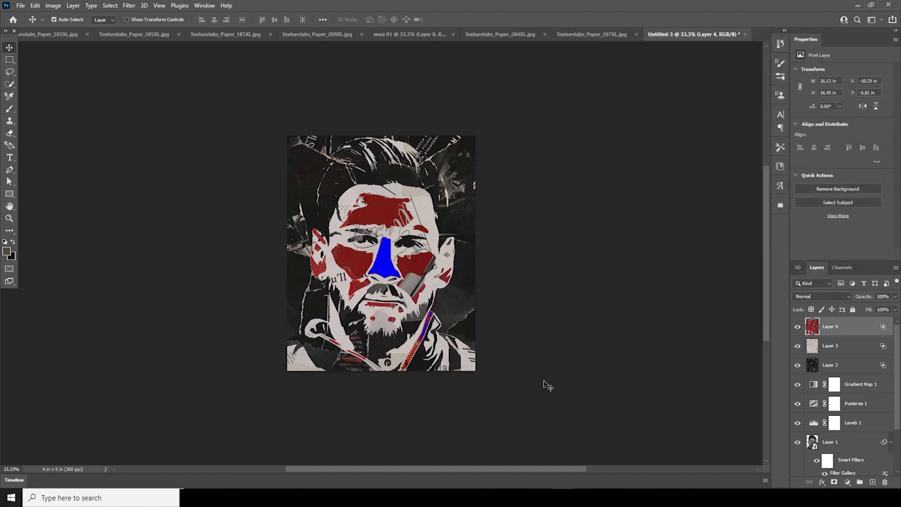
- Scale the red paper texture on Layer 4 down to about 65% and reposition it over the face
key("ctrl+t")
key("ctrl+minus")
key("ctrl+minus")
key("ctrl+minus")
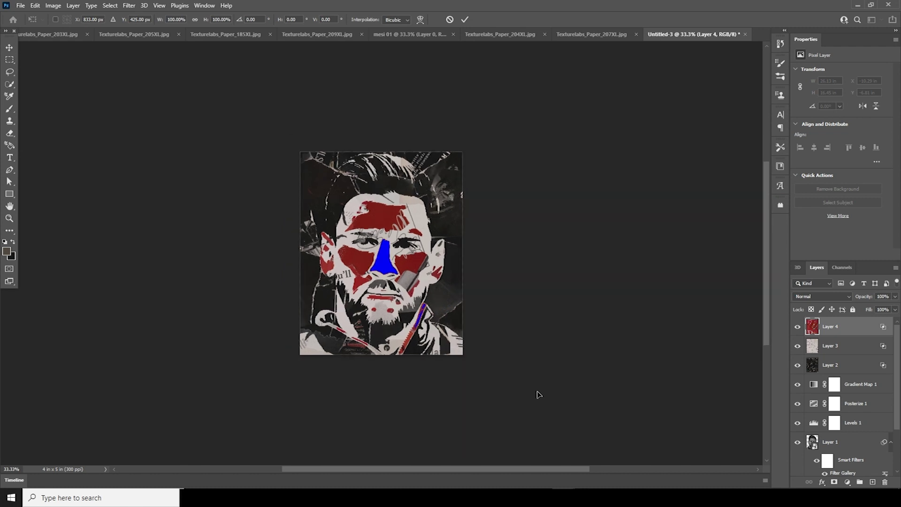
left_click_drag(624, 380, 543, 326)
left_click_drag(509, 294, 494, 306)
key("ctrl+h")
key("Return")
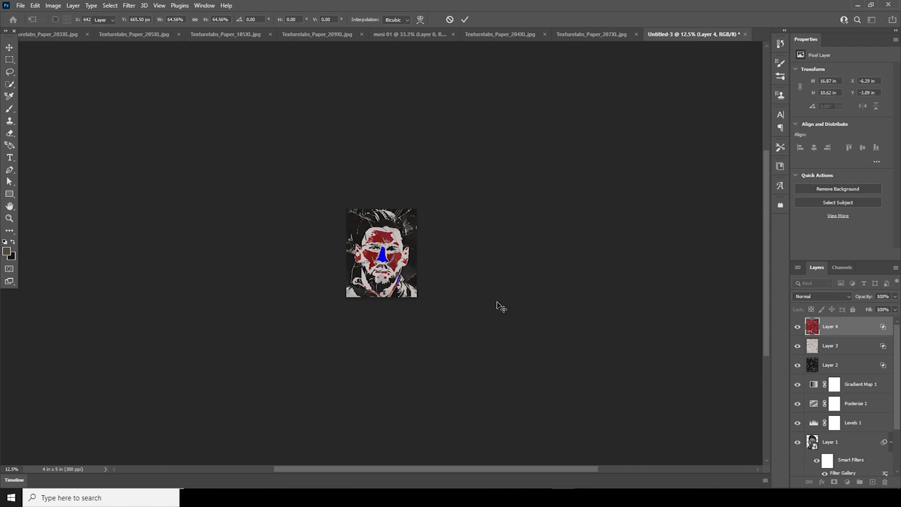
key("ctrl+plus")
key("ctrl+plus")
key("ctrl+plus")
key("ctrl+plus")
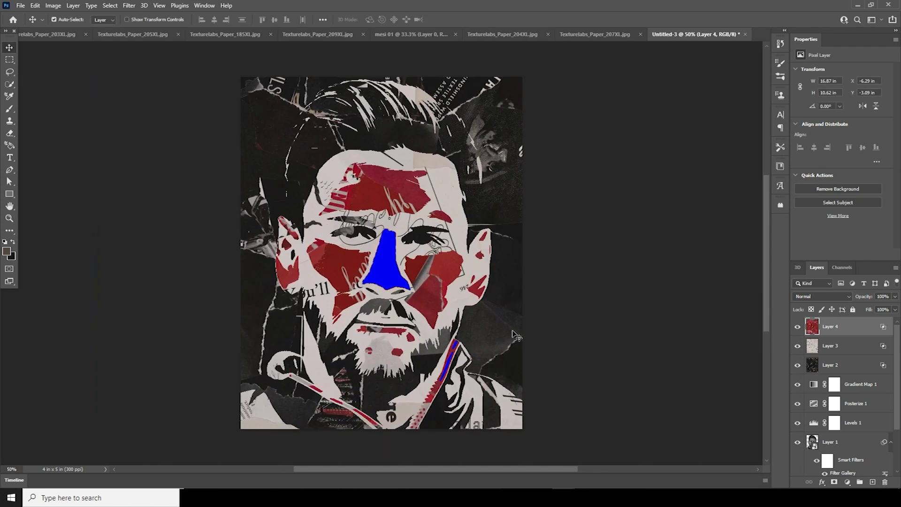
- Bring the gray collage Texturelabs_Paper_204XL.jpg texture into the poster document as the topmost layer
left_click(134, 35)
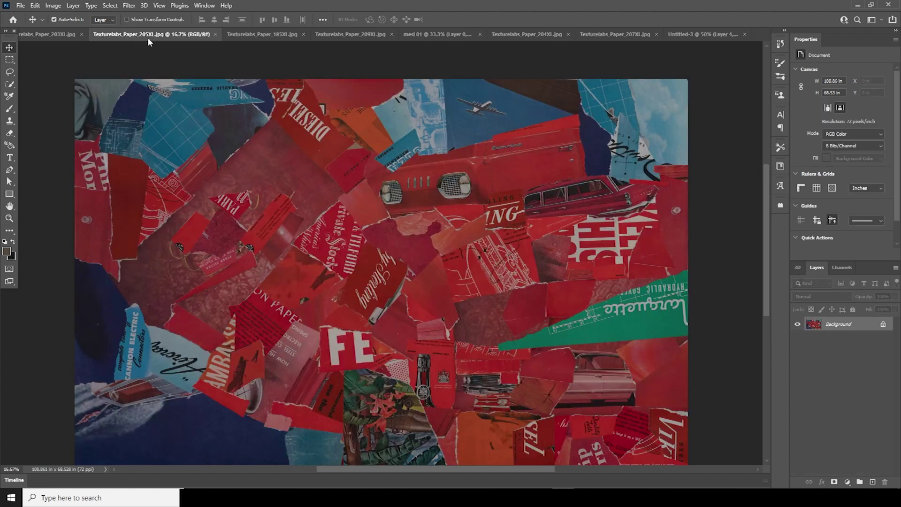
left_click(253, 38)
left_click(350, 38)
left_click(419, 39)
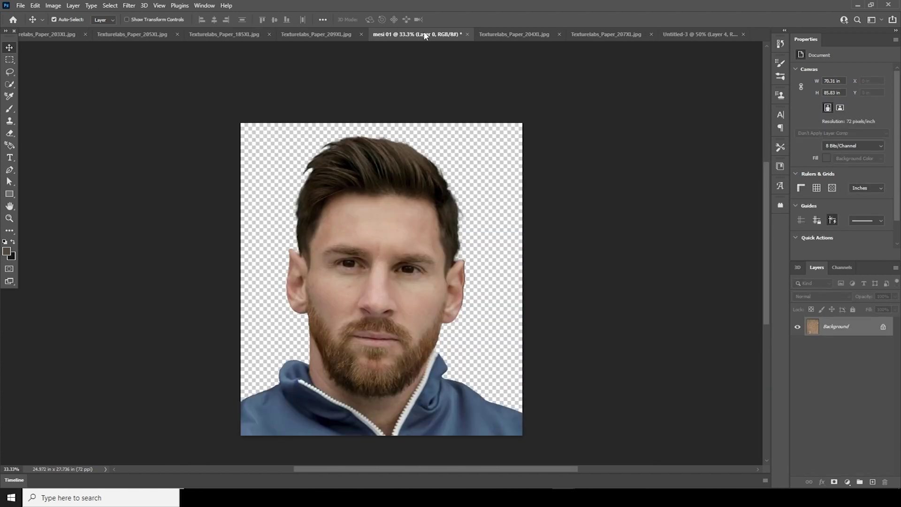
left_click(523, 36)
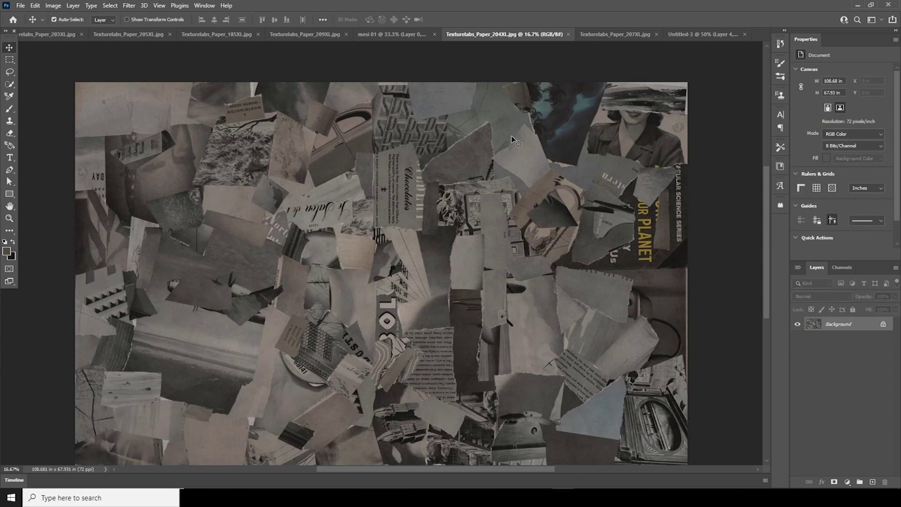
left_click(590, 36)
left_click(519, 37)
left_click(682, 35)
left_click_drag(681, 35, 398, 261)
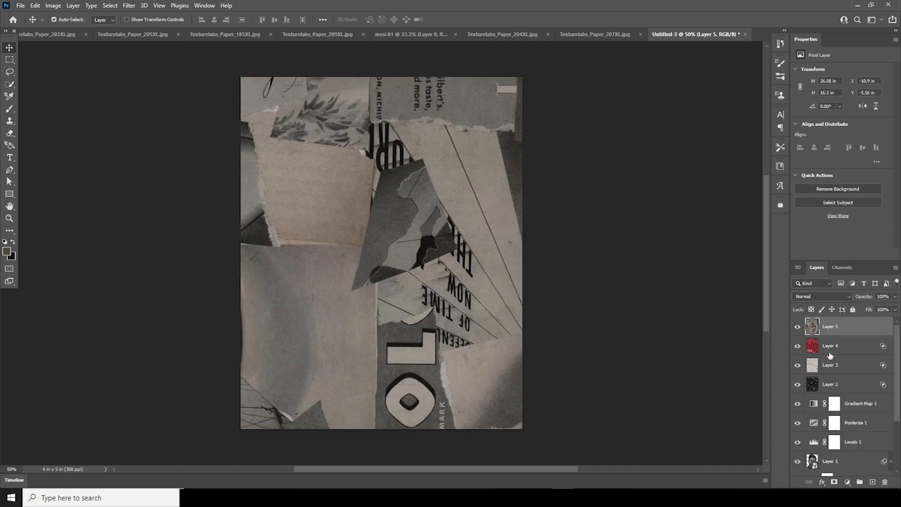
- Set the gray collage layer's Blend If Blue black point for the Underlying Layer to 241
left_click(823, 484)
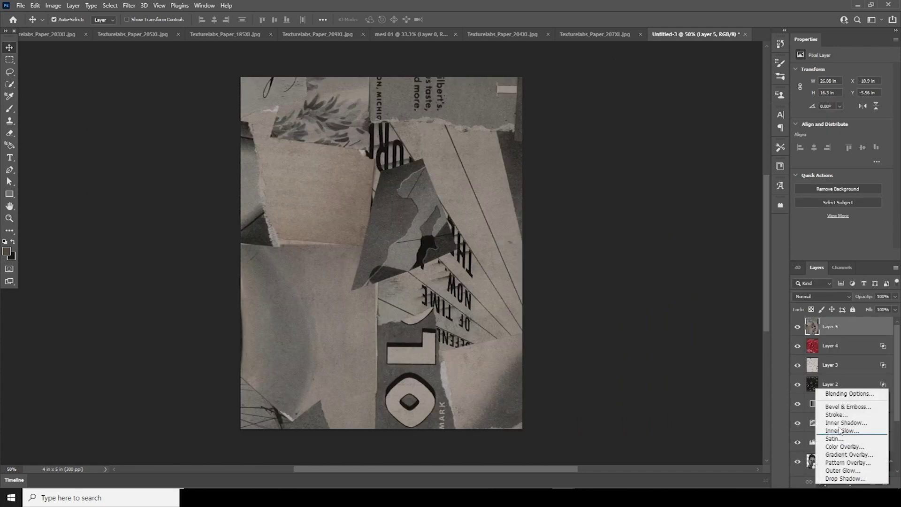
left_click(834, 392)
left_click(711, 184)
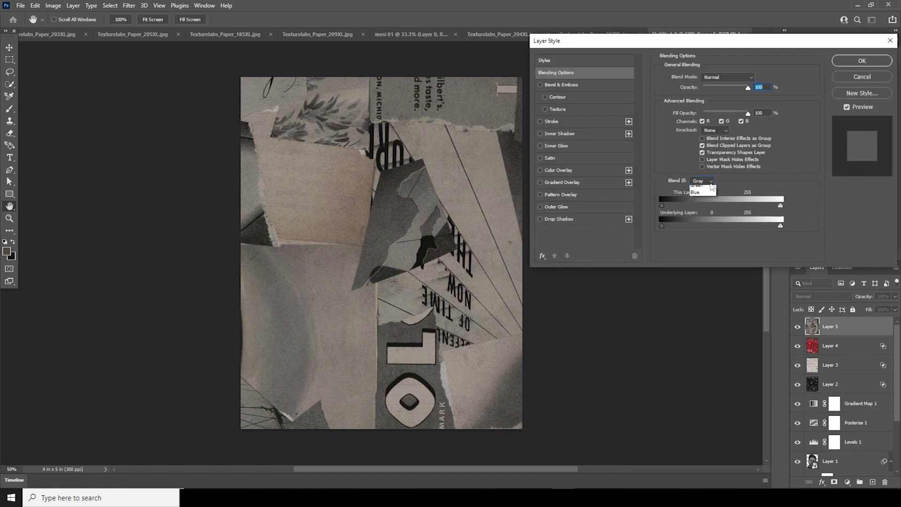
left_click(702, 211)
left_click_drag(664, 226, 769, 235)
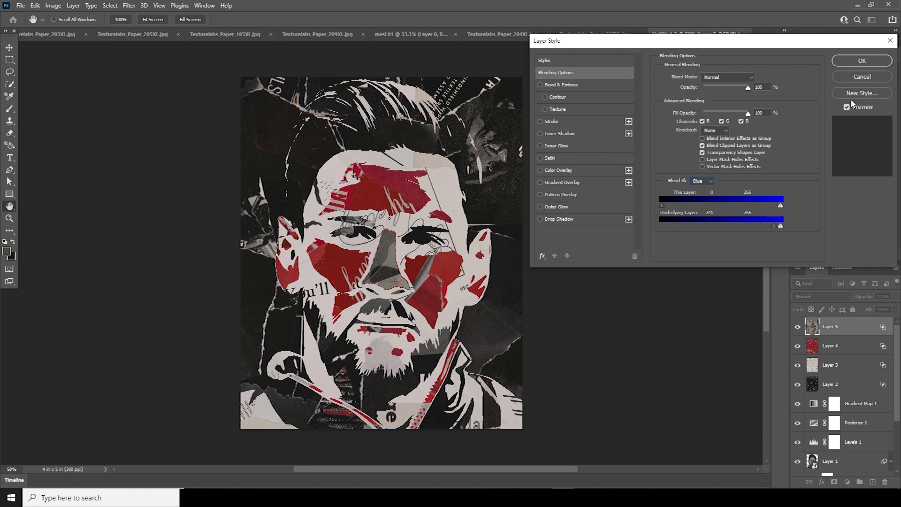
left_click(845, 62)
- Scale the gray collage texture on Layer 5 down to 37.44% and reposition it over the portrait
key("ctrl+t")
key("ctrl+minus")
key("ctrl+minus")
key("ctrl+minus")
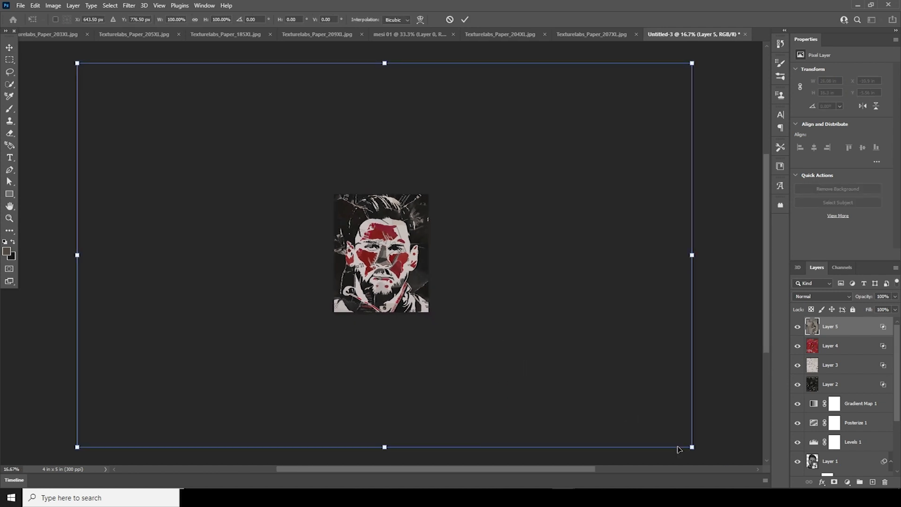
left_click_drag(692, 448, 461, 311)
left_click_drag(430, 283, 442, 313)
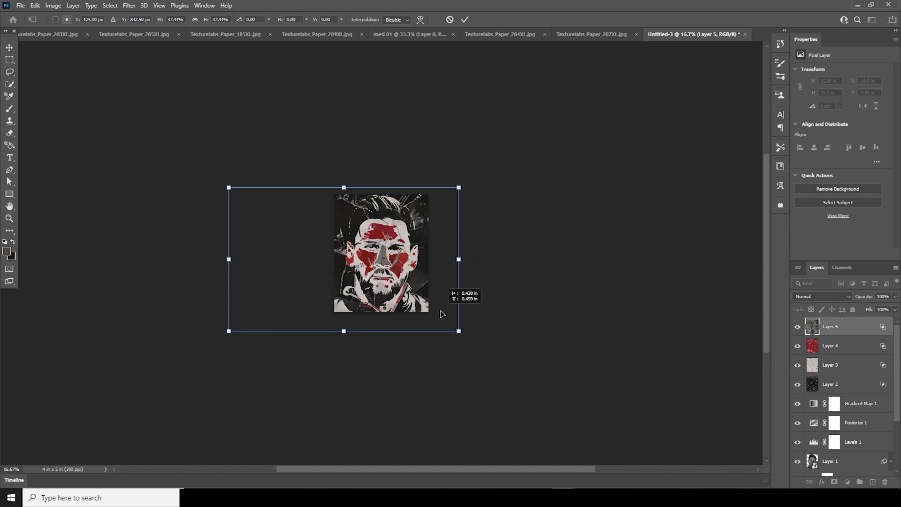
key("Return")
key("ctrl+plus")
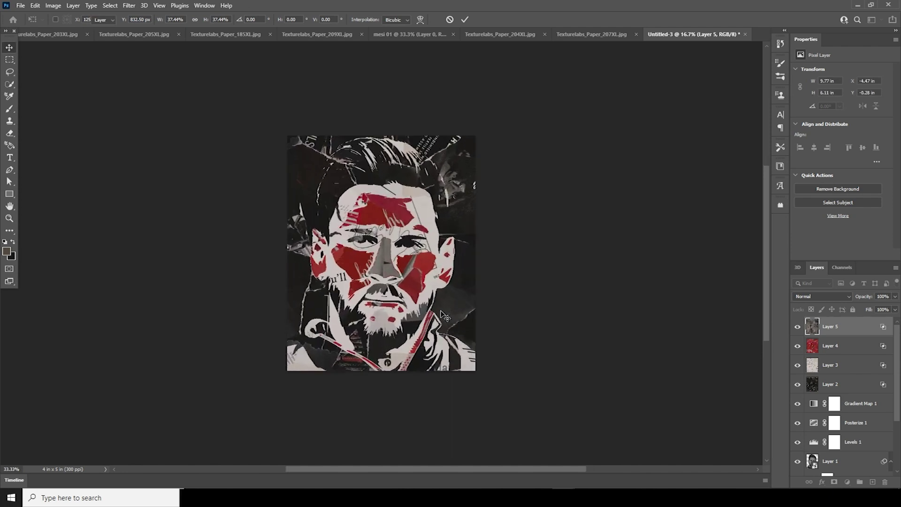
key("ctrl+plus")
key("ctrl+plus")
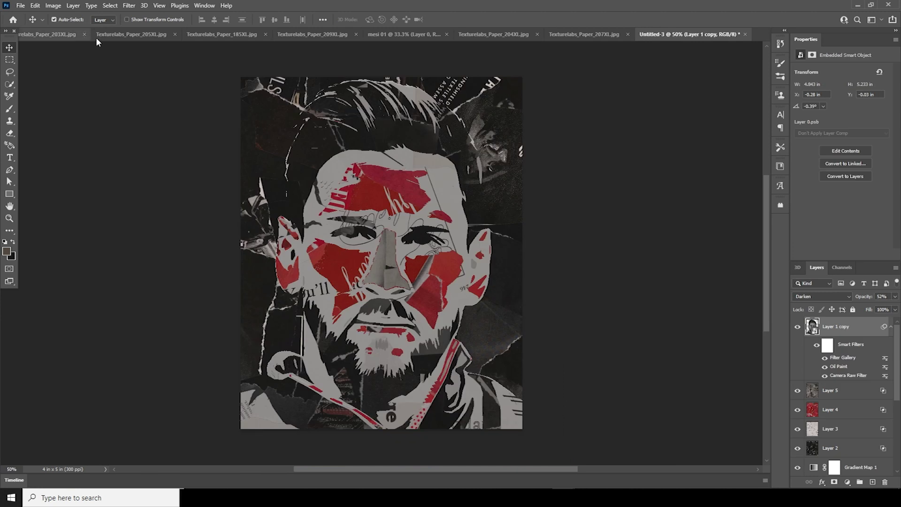
- Bring the gray folded paper Texturelabs_Paper_185XL.jpg into the poster document as the topmost layer
left_click(125, 35)
left_click(251, 35)
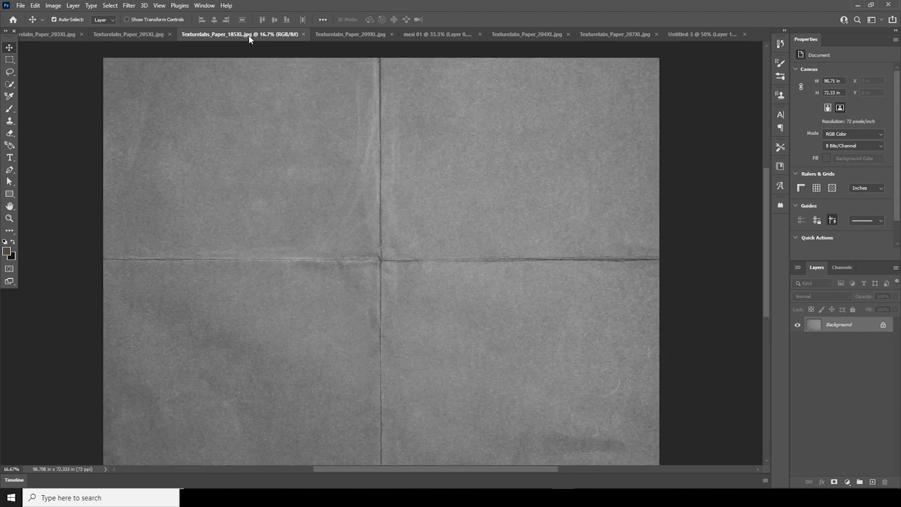
left_click_drag(396, 182, 457, 252)
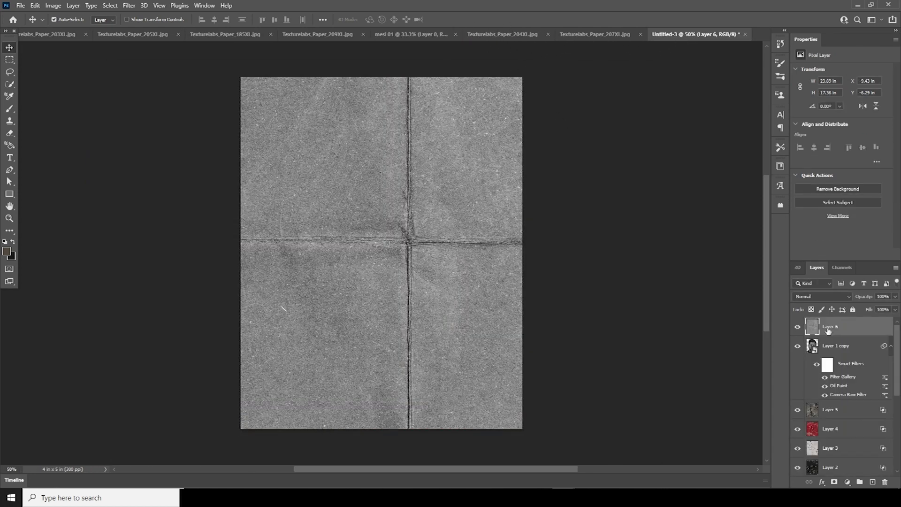
- Blend the gray folded paper with Soft Light and shift it so its vertical fold runs down the middle of the face
left_click(813, 292)
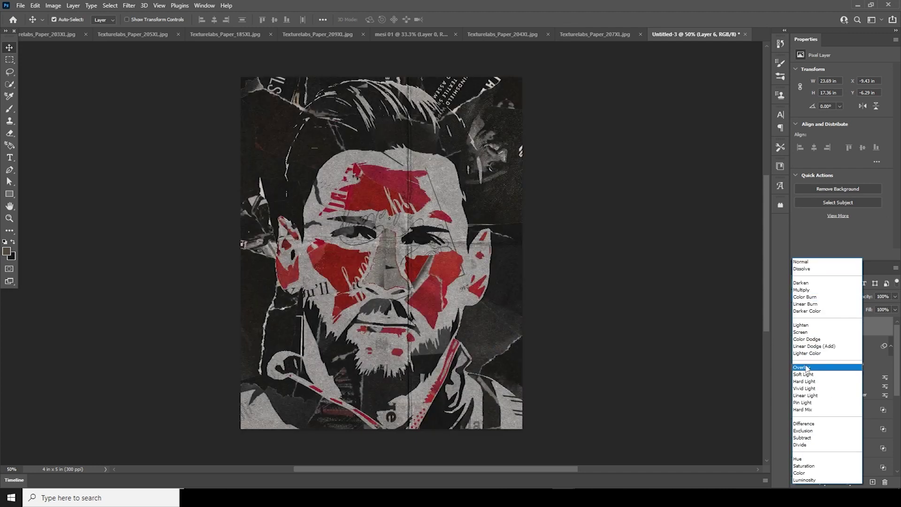
left_click(808, 374)
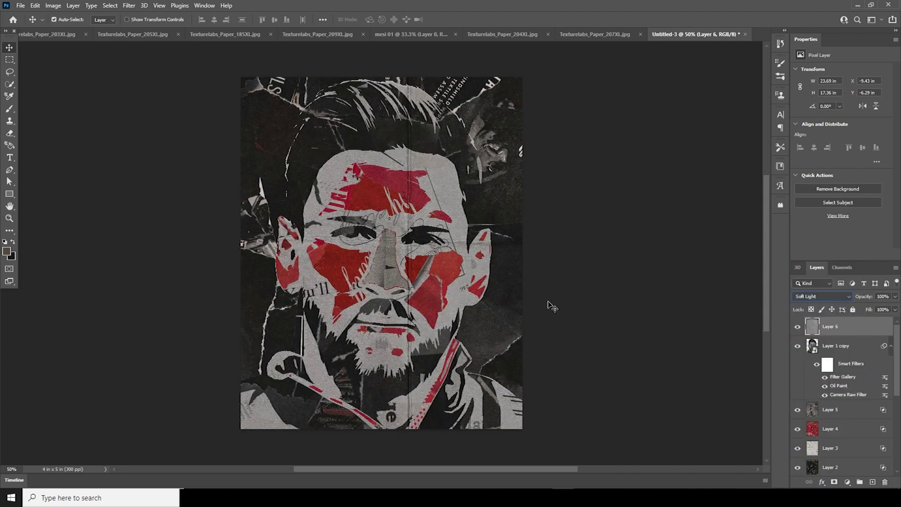
key("ctrl+t")
left_click_drag(491, 306, 472, 311)
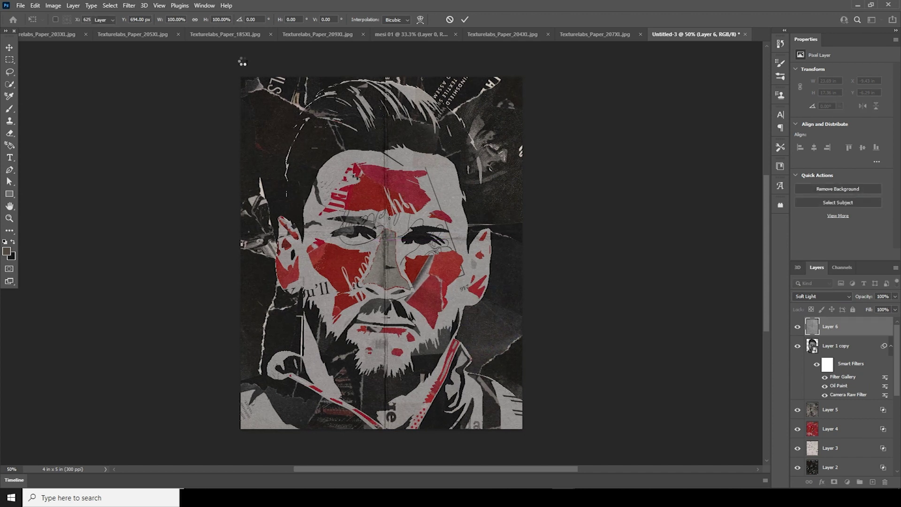
key("Return")
- Bring the brown creased paper Texturelabs_Paper_209XL.jpg into the poster document as the topmost layer
left_click(193, 34)
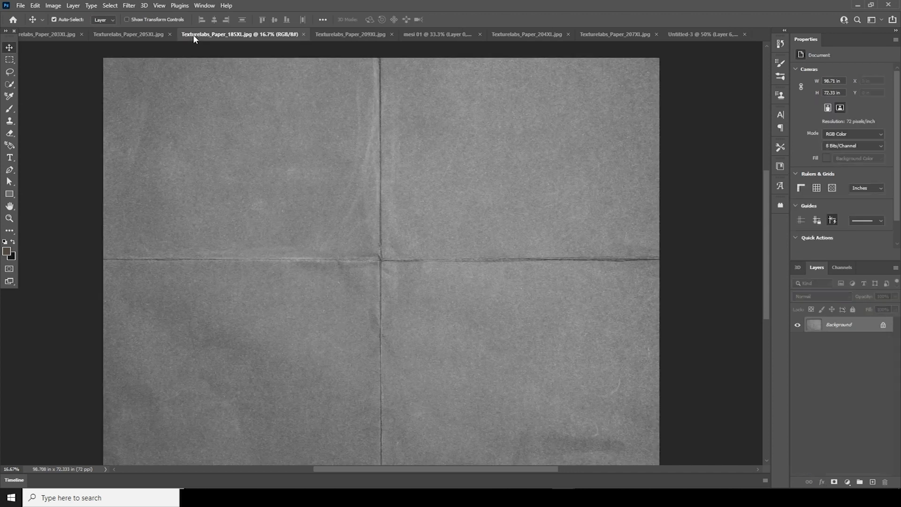
left_click(337, 34)
left_click_drag(560, 111, 452, 223)
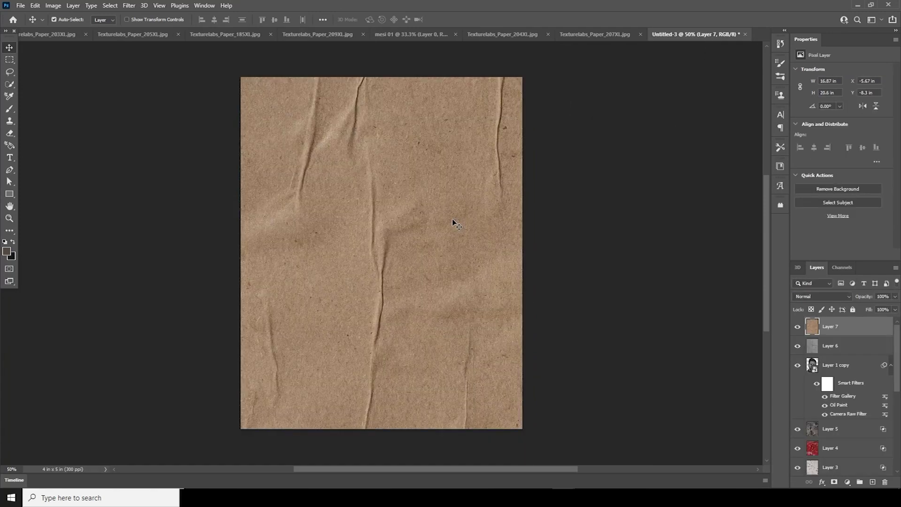
- Set the brown paper layer's blend mode to Soft Light and its opacity to 61%
left_click(812, 296)
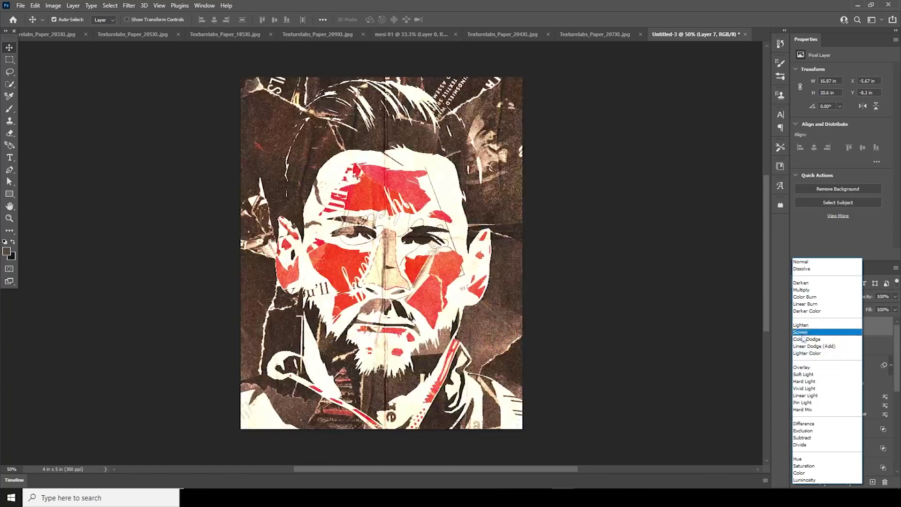
left_click(805, 375)
left_click(895, 298)
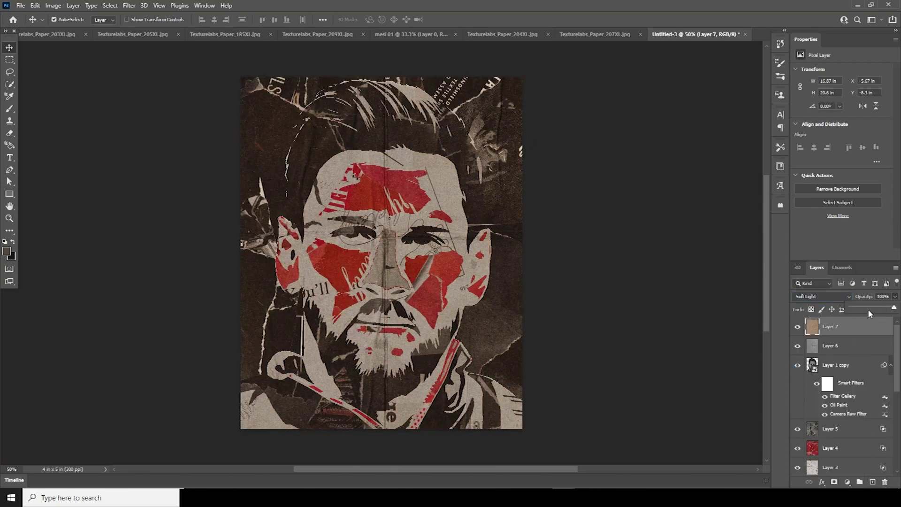
left_click_drag(874, 306, 878, 308)
- Scale the brown paper texture on Layer 7 down to 38.48% and reposition it to cover the poster
key("ctrl+minus")
key("ctrl+minus")
key("ctrl+t")
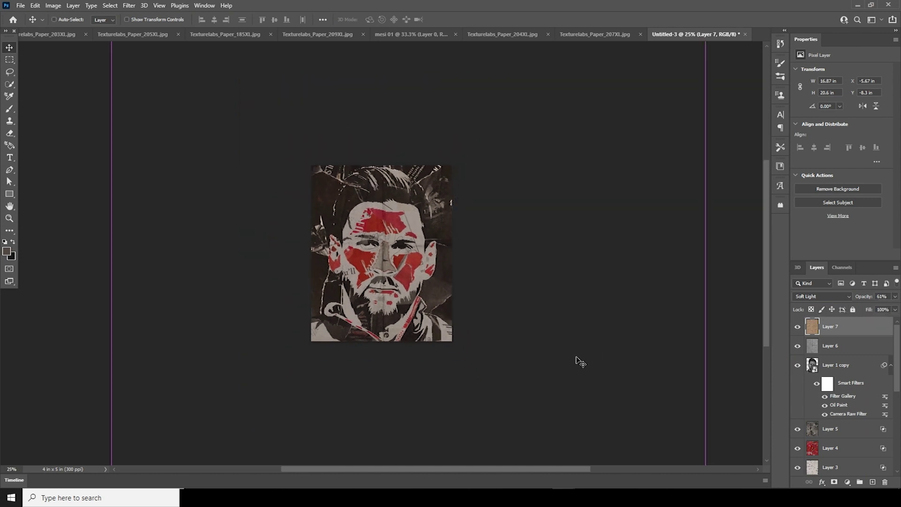
key("ctrl+minus")
key("ctrl+minus")
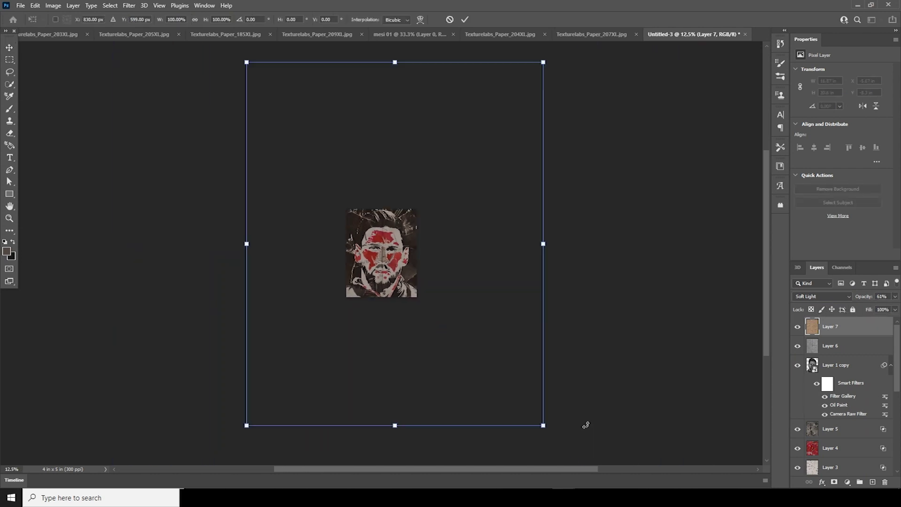
left_click_drag(546, 431, 459, 325)
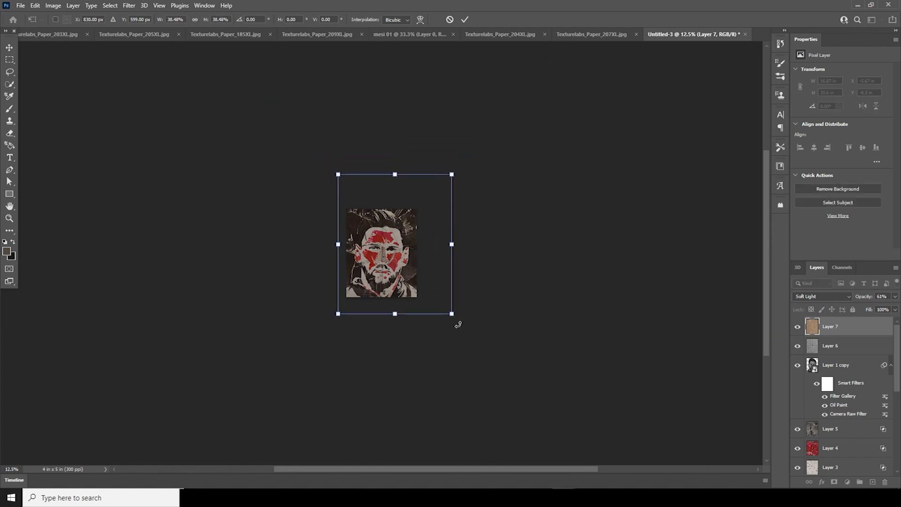
key("ctrl+plus")
key("ctrl+plus")
key("ctrl+plus")
key("ctrl+plus")
left_click_drag(422, 275, 390, 285)
key("Return")
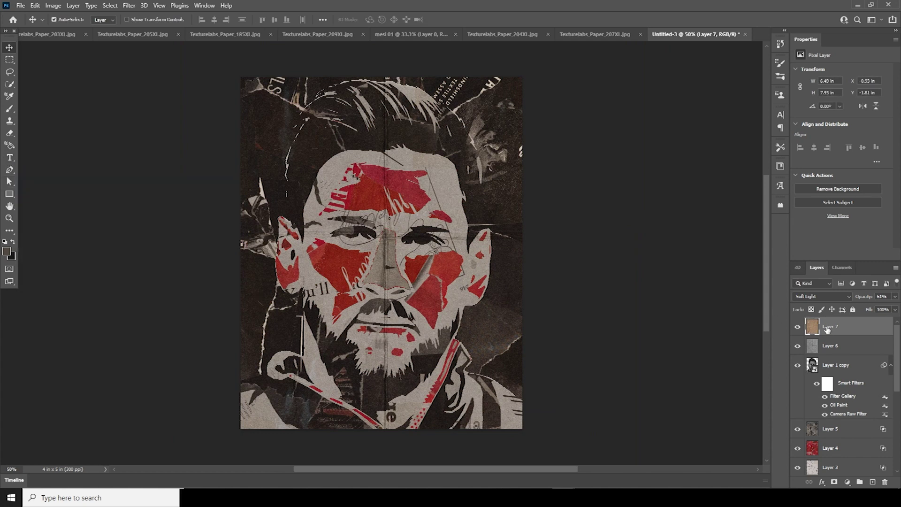
- Add a Hue/Saturation adjustment clipped to the red paper on Layer 4 and lower its saturation to -40
left_click(848, 482)
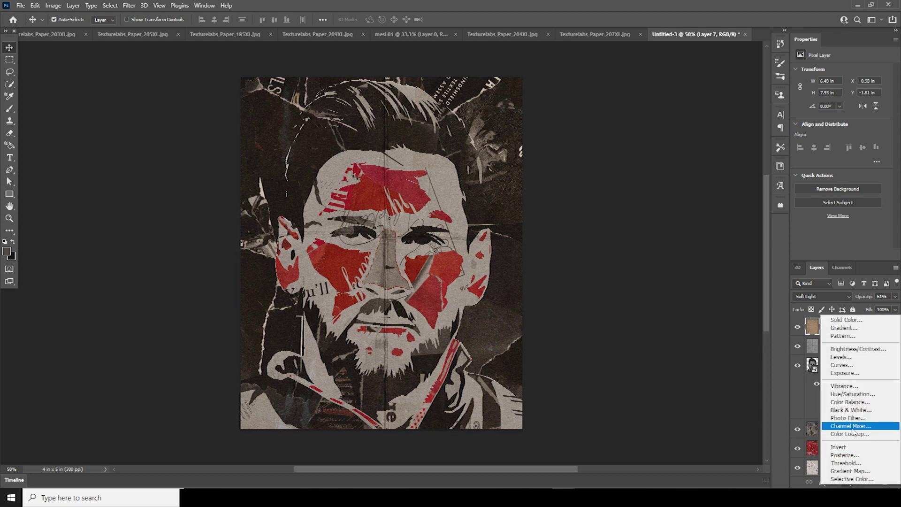
left_click(810, 331)
left_click(843, 449)
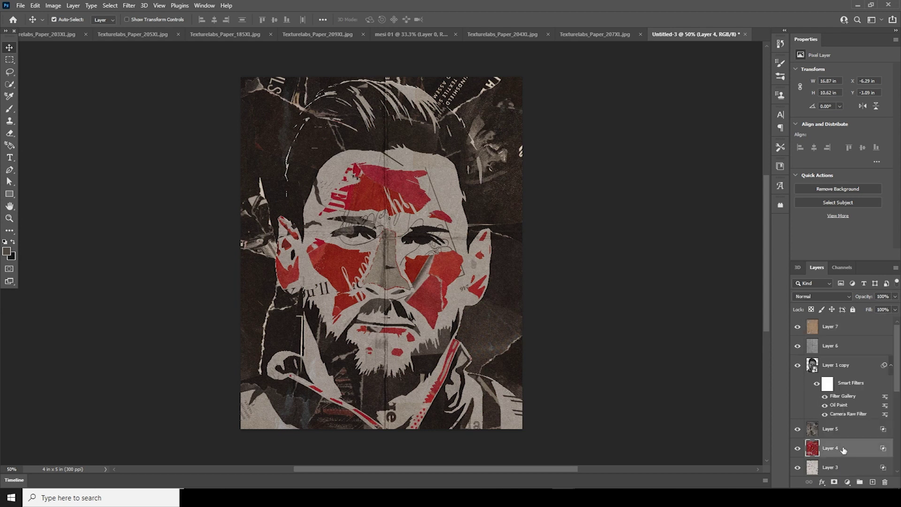
left_click(848, 483)
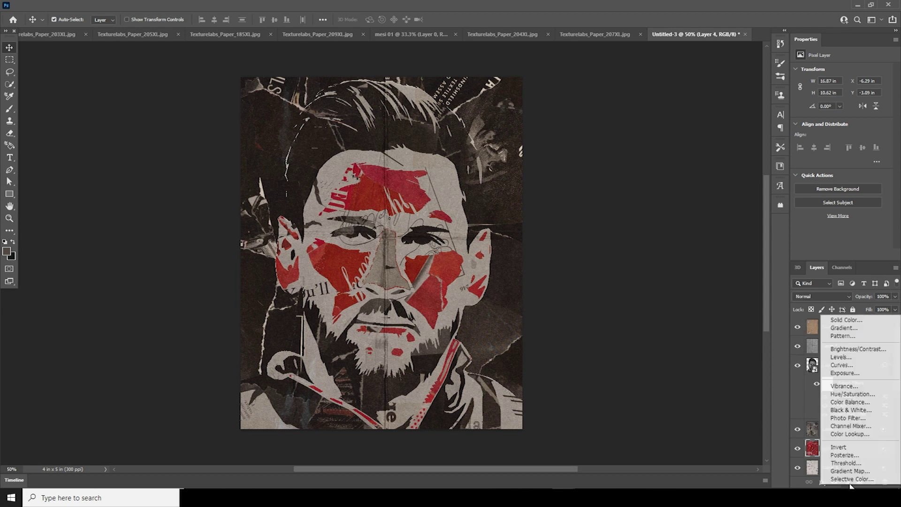
left_click(854, 396)
left_click(830, 255)
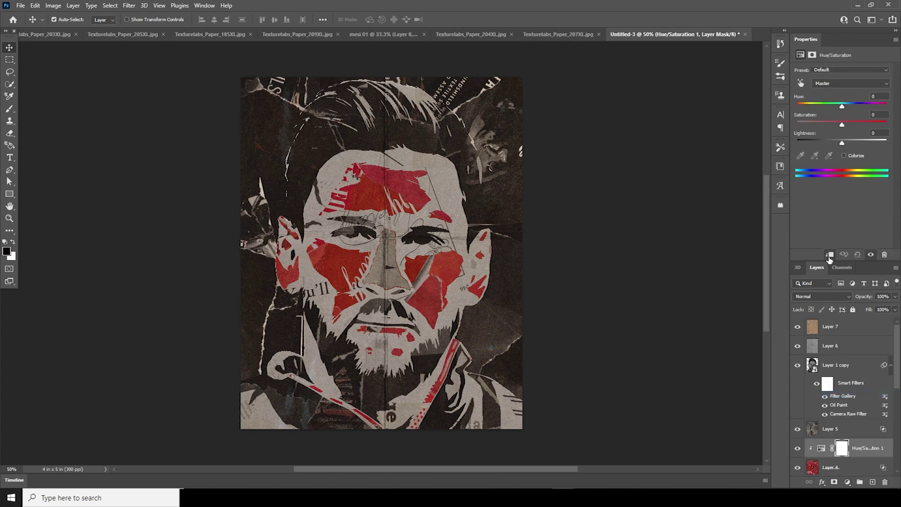
left_click_drag(831, 125, 828, 126)
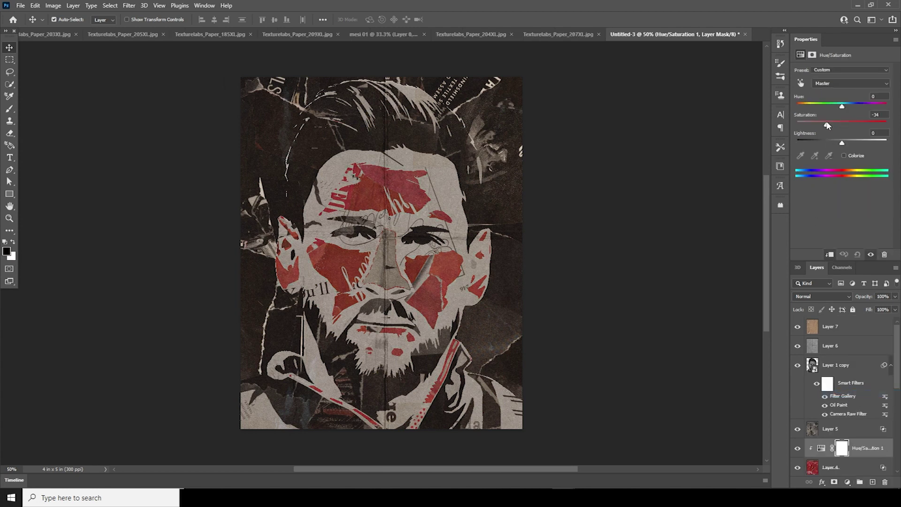
- Stamp all visible layers into a new merged layer above the brown paper on Layer 7
left_click(826, 327)
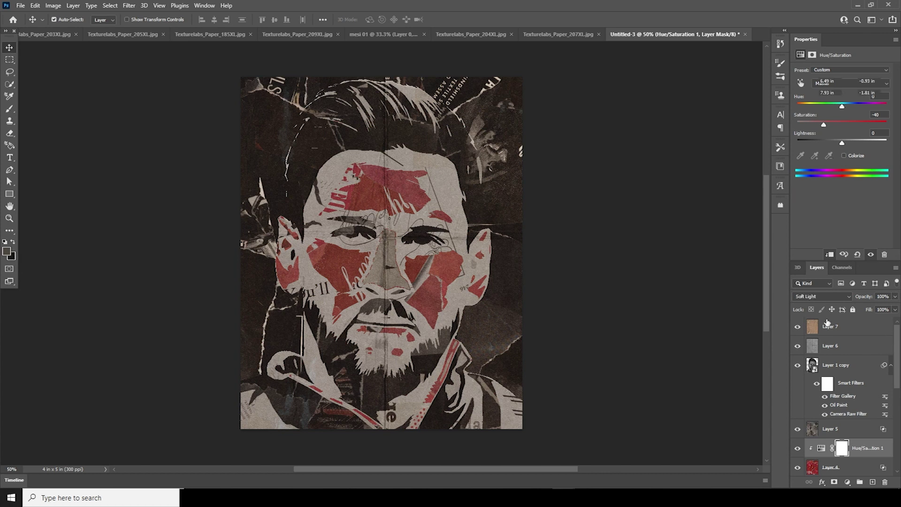
left_click(849, 484)
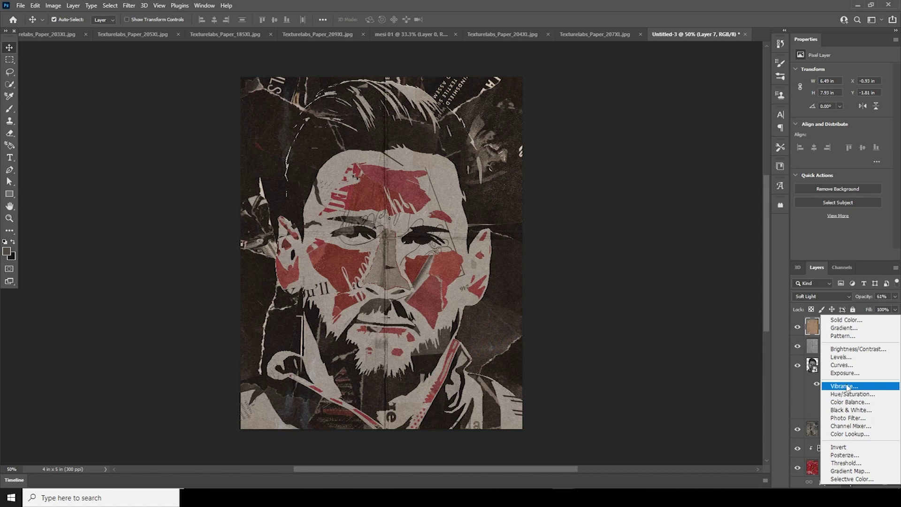
left_click(812, 325)
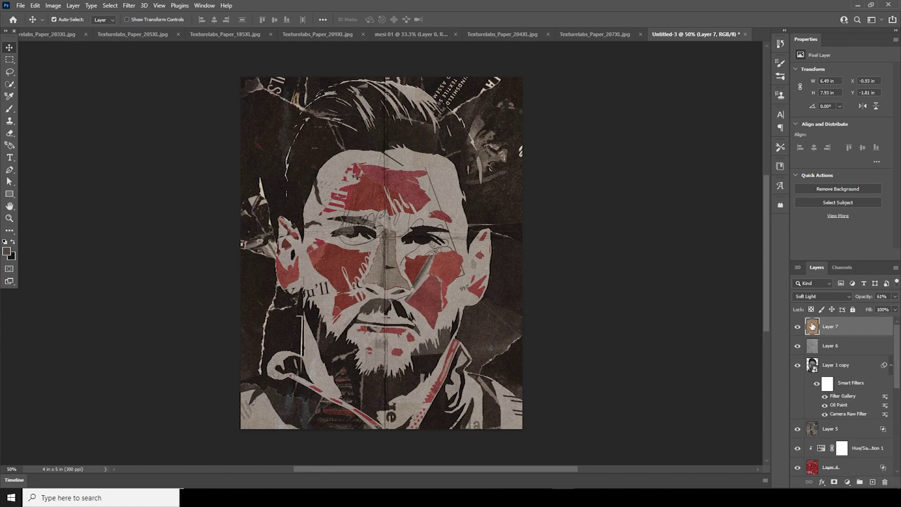
key("ctrl+shift+alt+e")
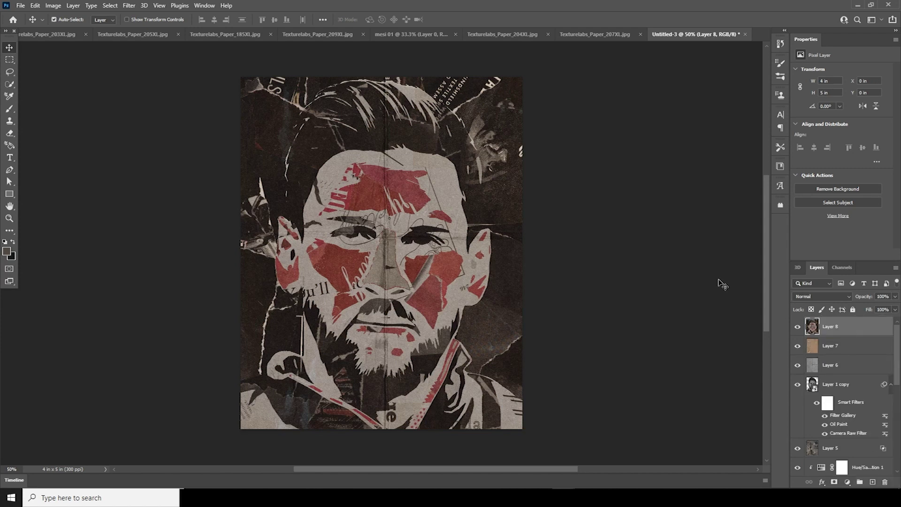
- Apply the Camera Raw Filter to the merged layer with Clarity +46, Texture +23 and Vibrance +29
left_click(129, 6)
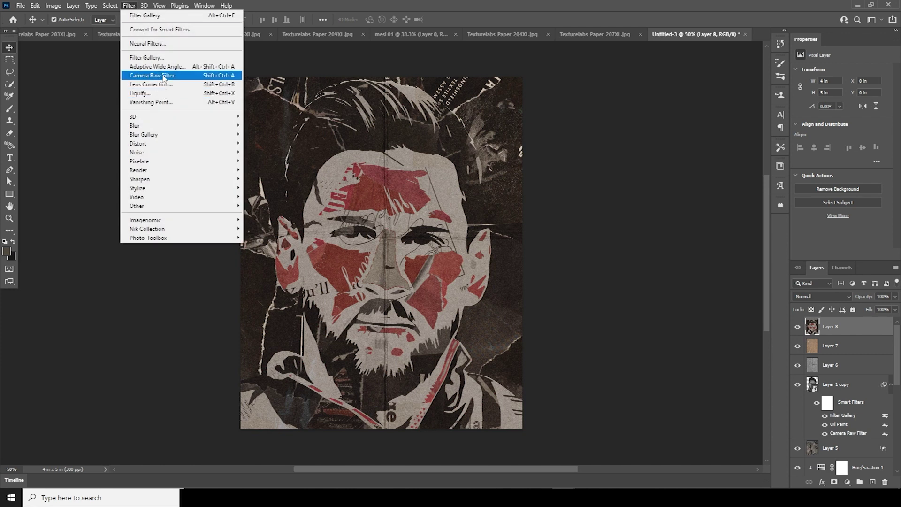
left_click(165, 75)
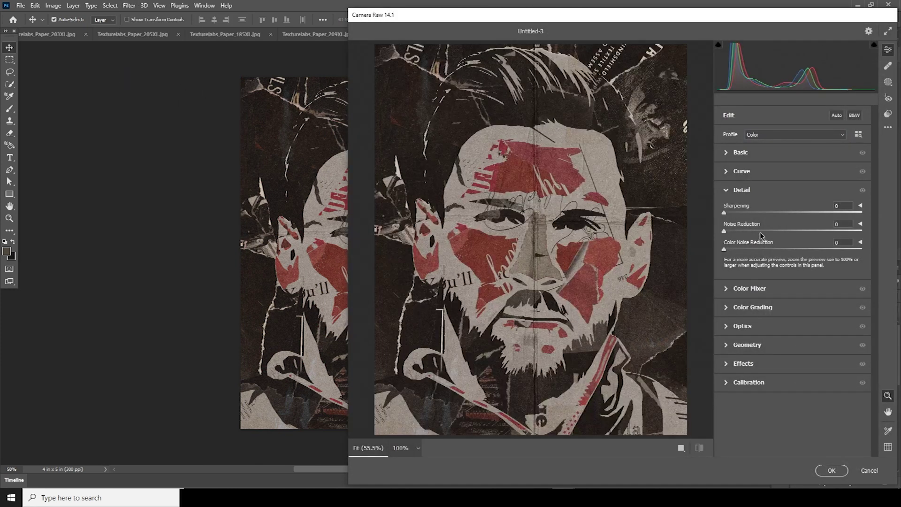
left_click(725, 153)
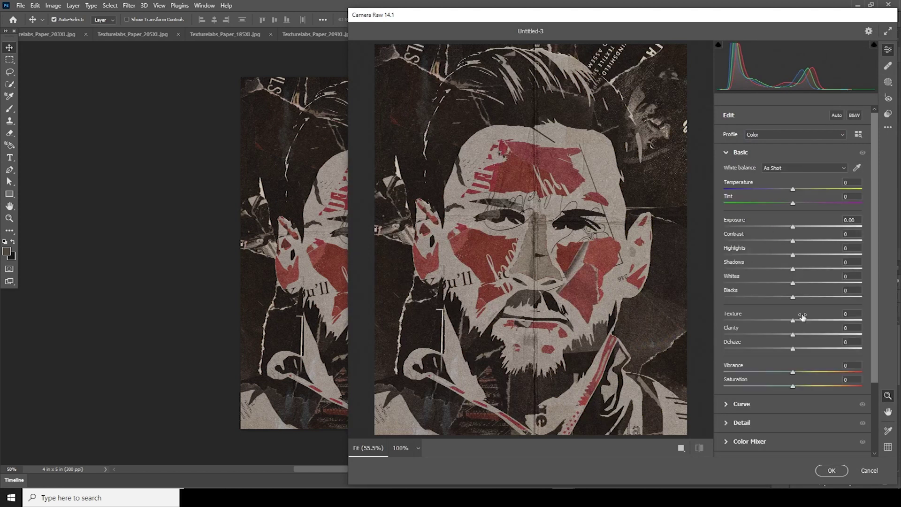
left_click(816, 335)
left_click_drag(823, 336, 827, 336)
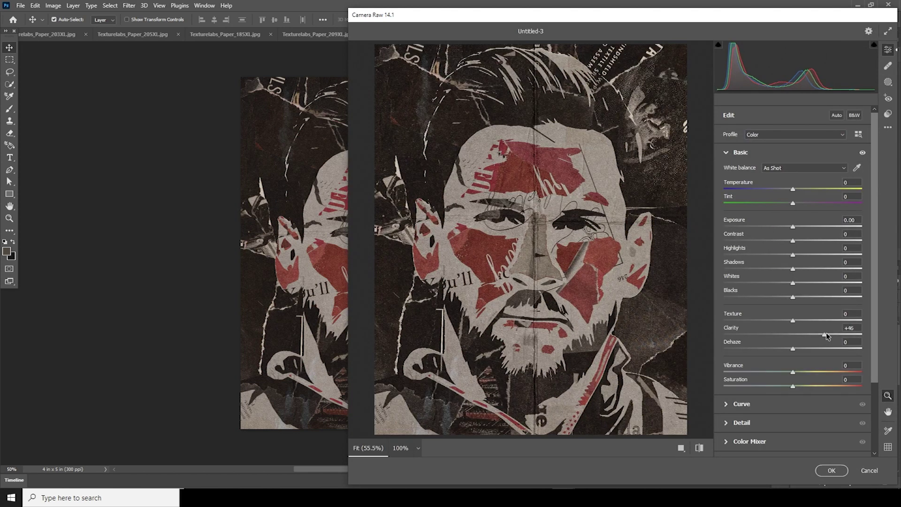
left_click(808, 321)
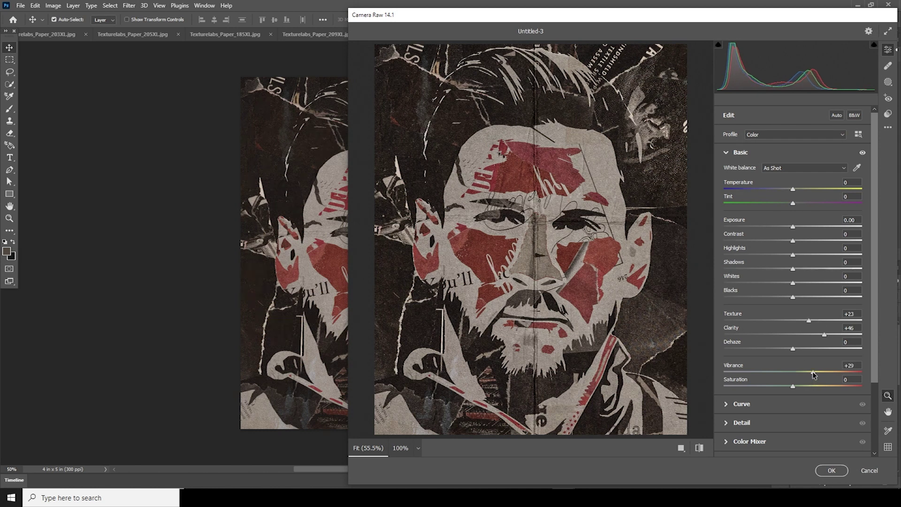
left_click(831, 470)
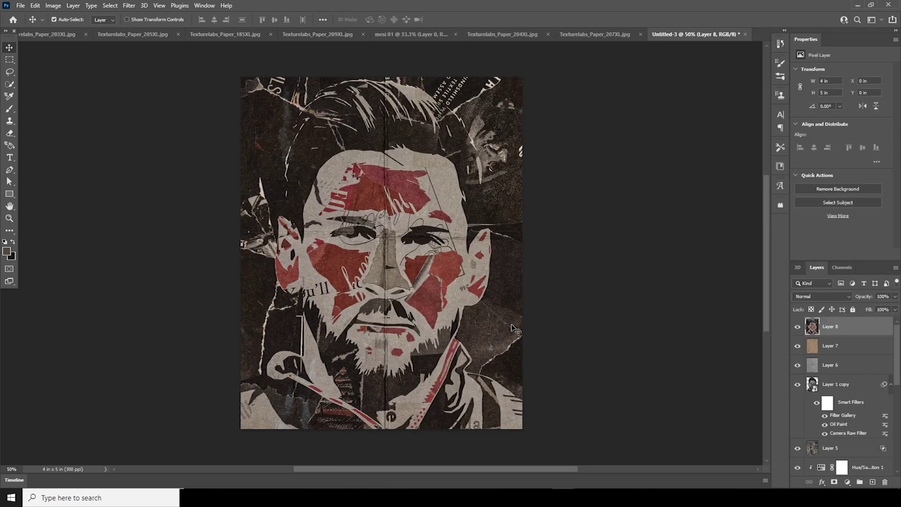
- Add the title MESSI in white 36 pt Barlow Condensed ExtraBold Italic over the poster's upper-left area
left_click(10, 158)
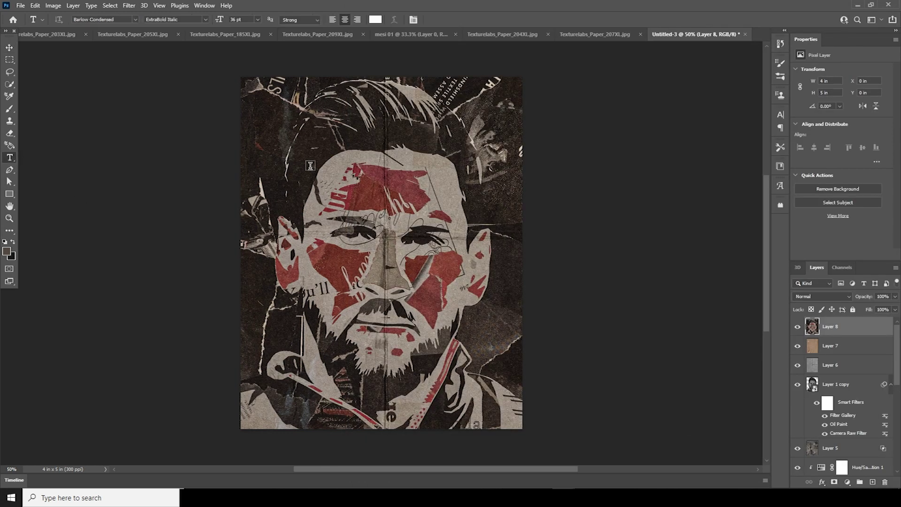
left_click(285, 145)
type("MESSI")
key("ctrl+Return")
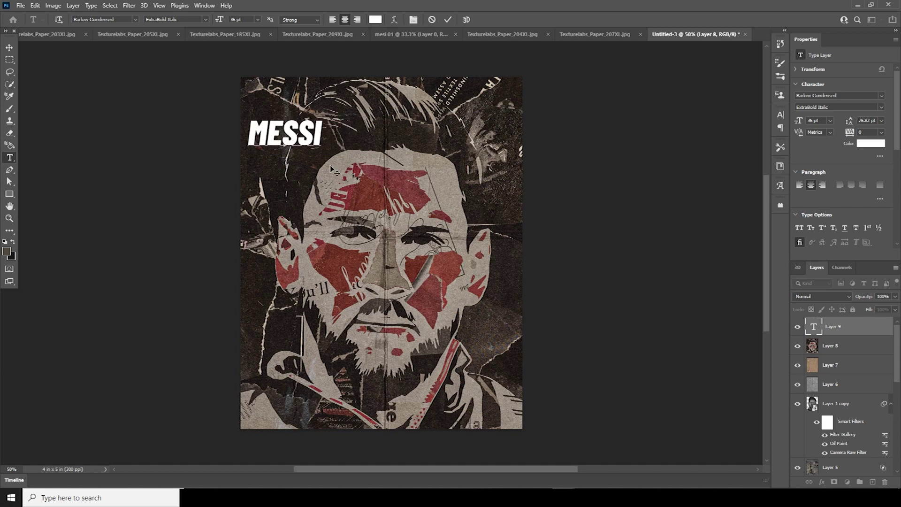
- Duplicate the title, change the copy's text to PHOTOCOLAGE EFFECT, and scale it to 9.95 pt directly beneath MESSI
key("ctrl+j")
double_click(814, 326)
type("PHOTOCOLAGE EFFECT")
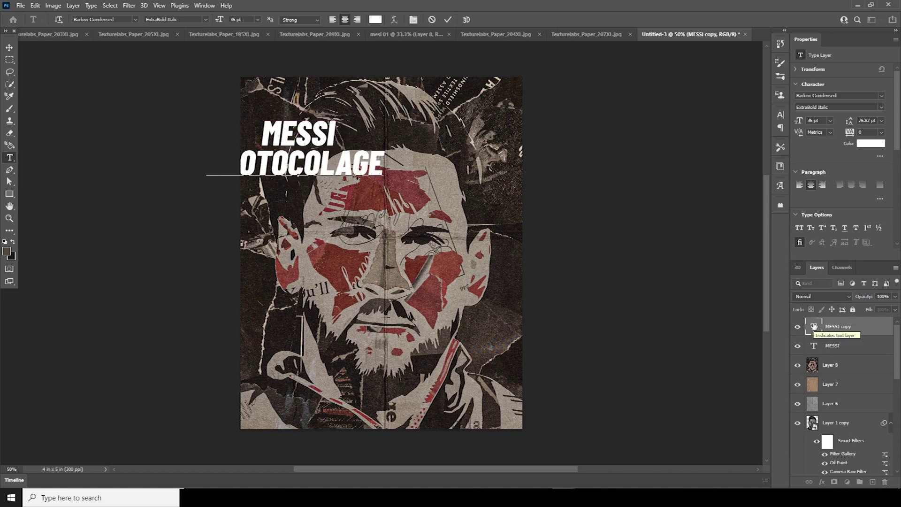
key("ctrl+t")
key("ctrl+Return")
key("ctrl+t")
left_click_drag(439, 186, 338, 167)
key("ctrl+Return")
- Duplicate the subtitle below itself as WINDY STUDIO TUTORIAL, set to 6 pt with 220 tracking
key("ctrl+j")
key("shift+Down")
key("shift+Down")
double_click(814, 326)
type("WINDY STUDIO TUTORIAL")
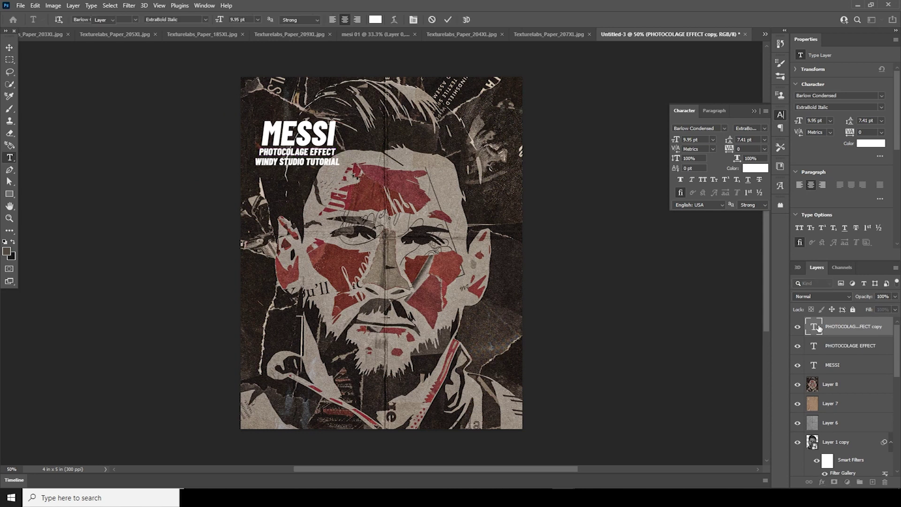
key("ctrl+a")
key("ctrl+Return")
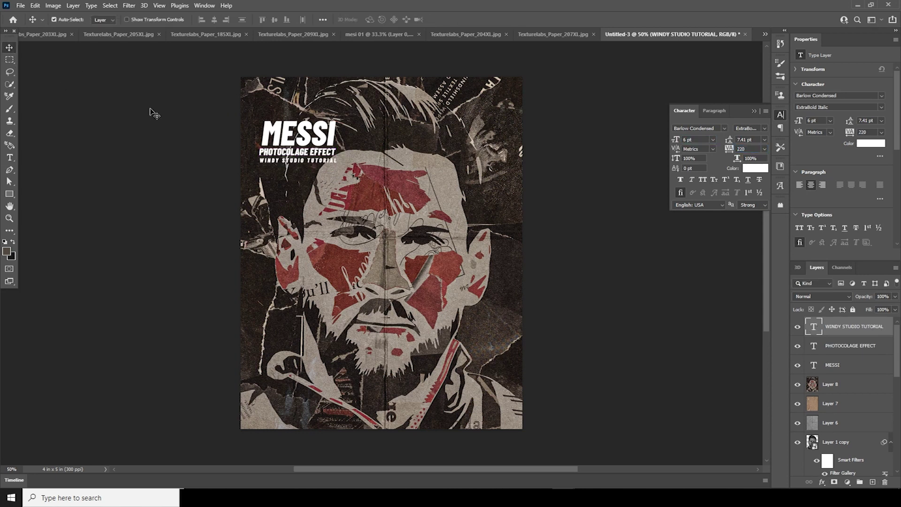
- Transform the three text layers together, enlarging them and placing them in the poster's lower-right corner
left_click(840, 365, "shift")
key("ctrl+t")
left_click_drag(324, 129, 511, 403)
key("Return")
- Paint soft dark shading behind the text block on a new layer beneath the type layers and reduce that layer's opacity
key("ctrl+shift+alt+n")
key("b")
key("x")
mouse_move(469, 376)
left_mouse_down()
mouse_move(508, 404)
mouse_move(446, 394)
mouse_move(516, 417)
mouse_move(413, 375)
left_mouse_up()
left_click(895, 296)
left_click_drag(861, 307, 865, 308)
key("v")
left_click(610, 336)
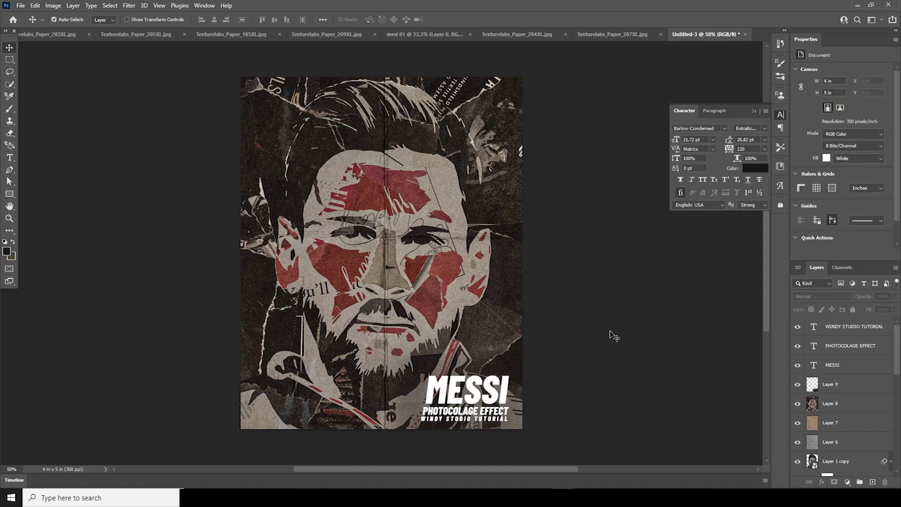